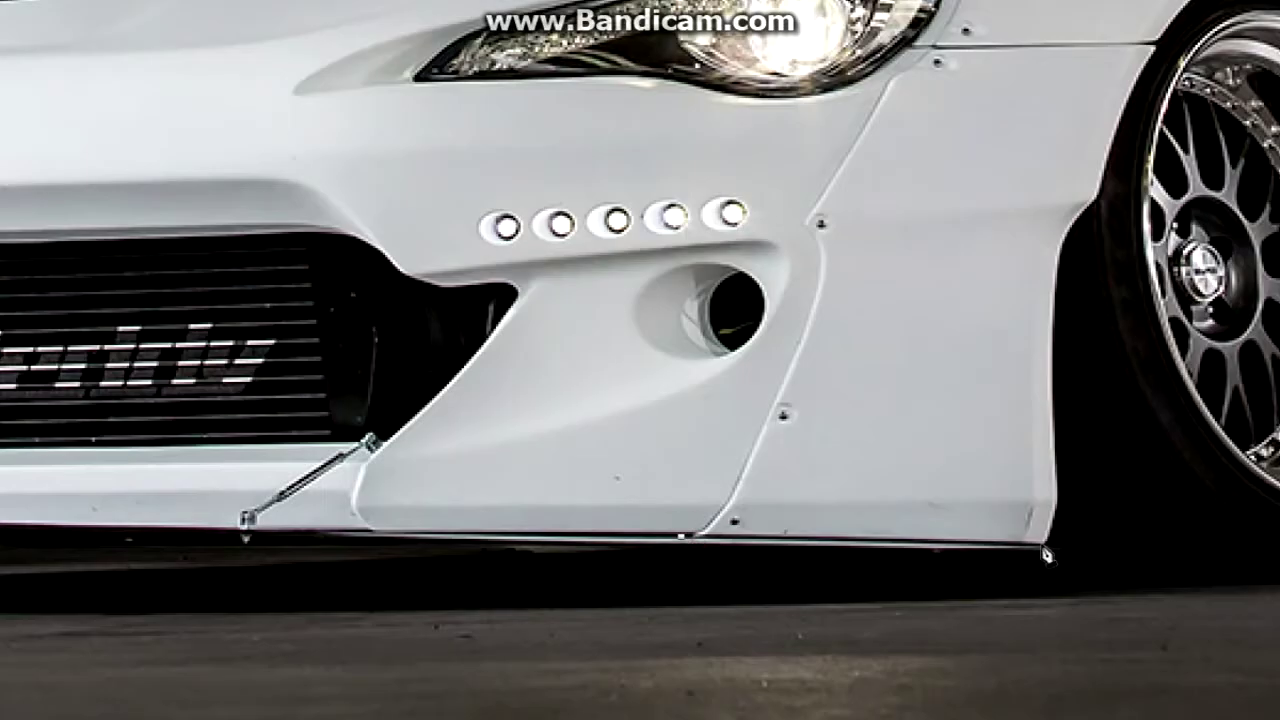
Place pen anchors around the front fender flare, along the ground line and beneath the wheel.
click(965, 605)
scroll(965, 605, right, 5)
click(297, 585)
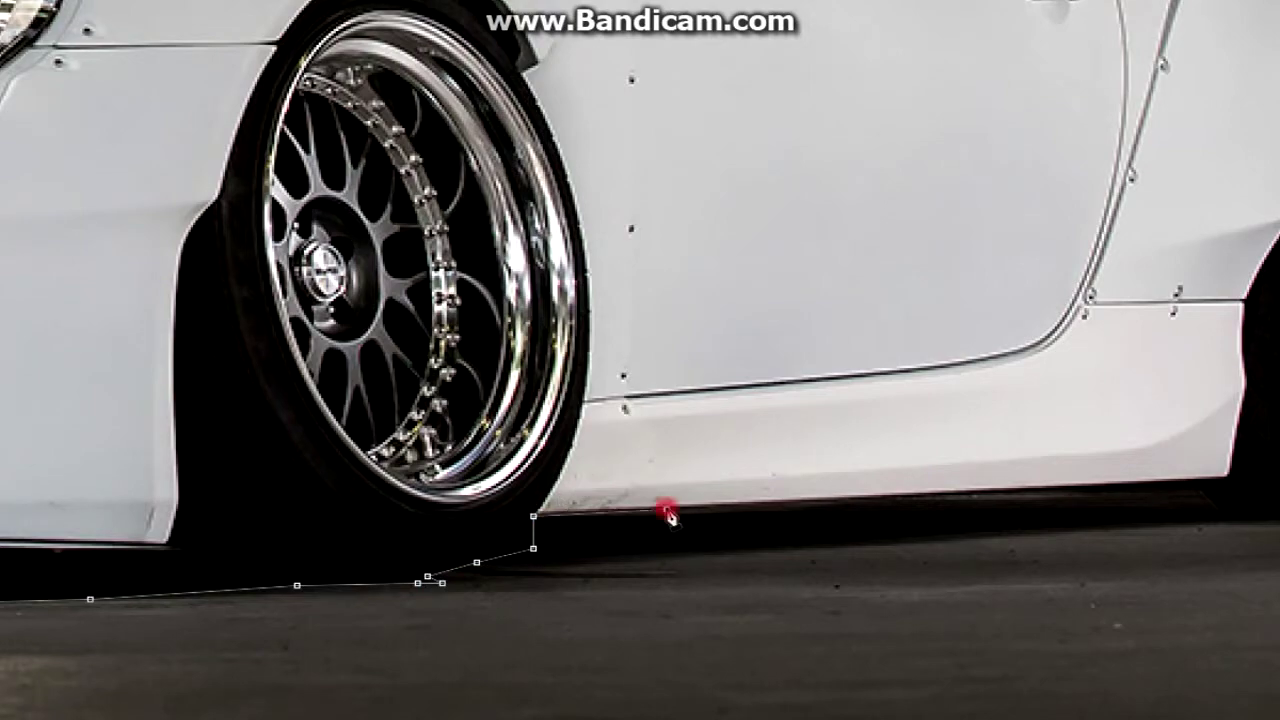
scroll(628, 405, up, 5)
scroll(628, 405, up, 5)
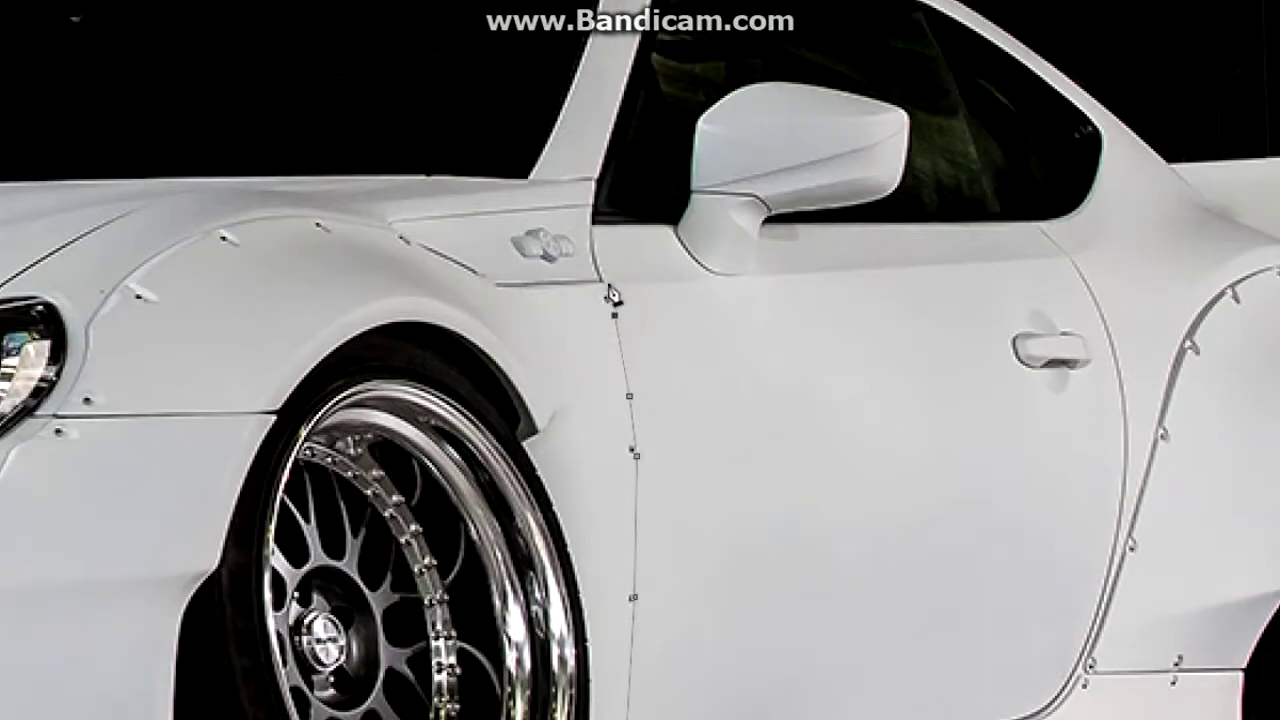
scroll(520, 380, up, 3)
scroll(585, 366, up, 2)
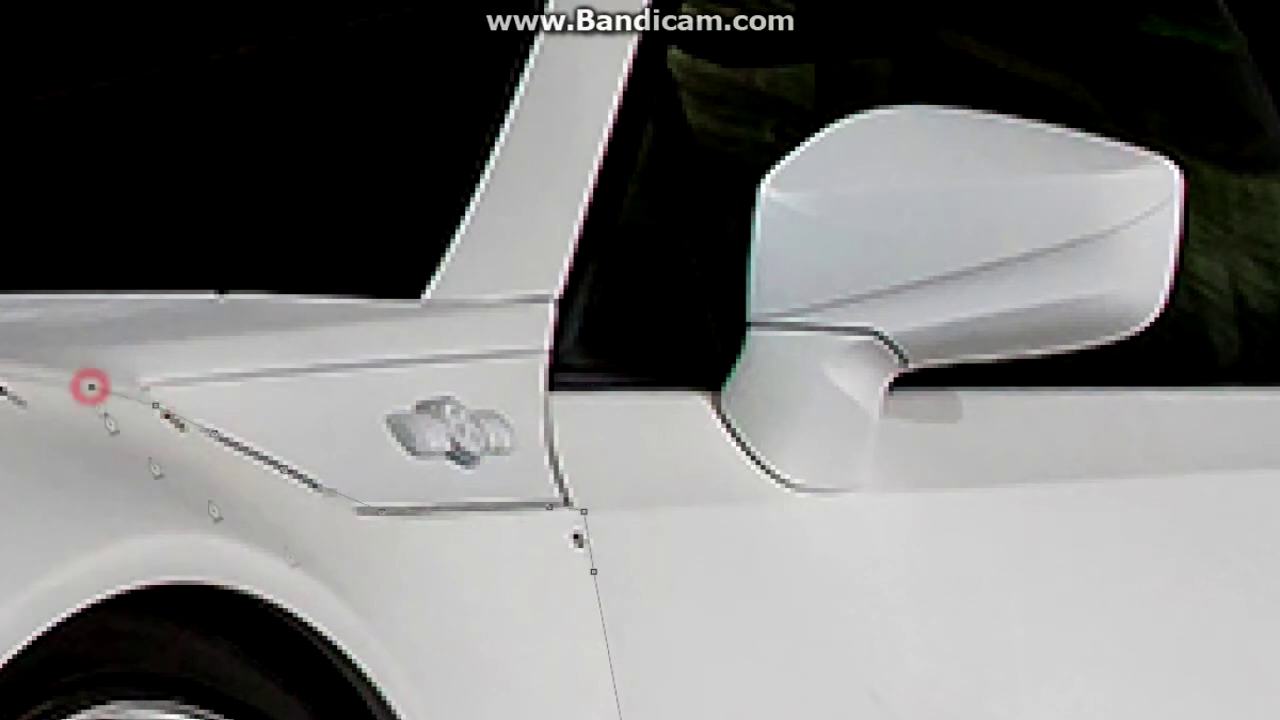
scroll(90, 386, left, 10)
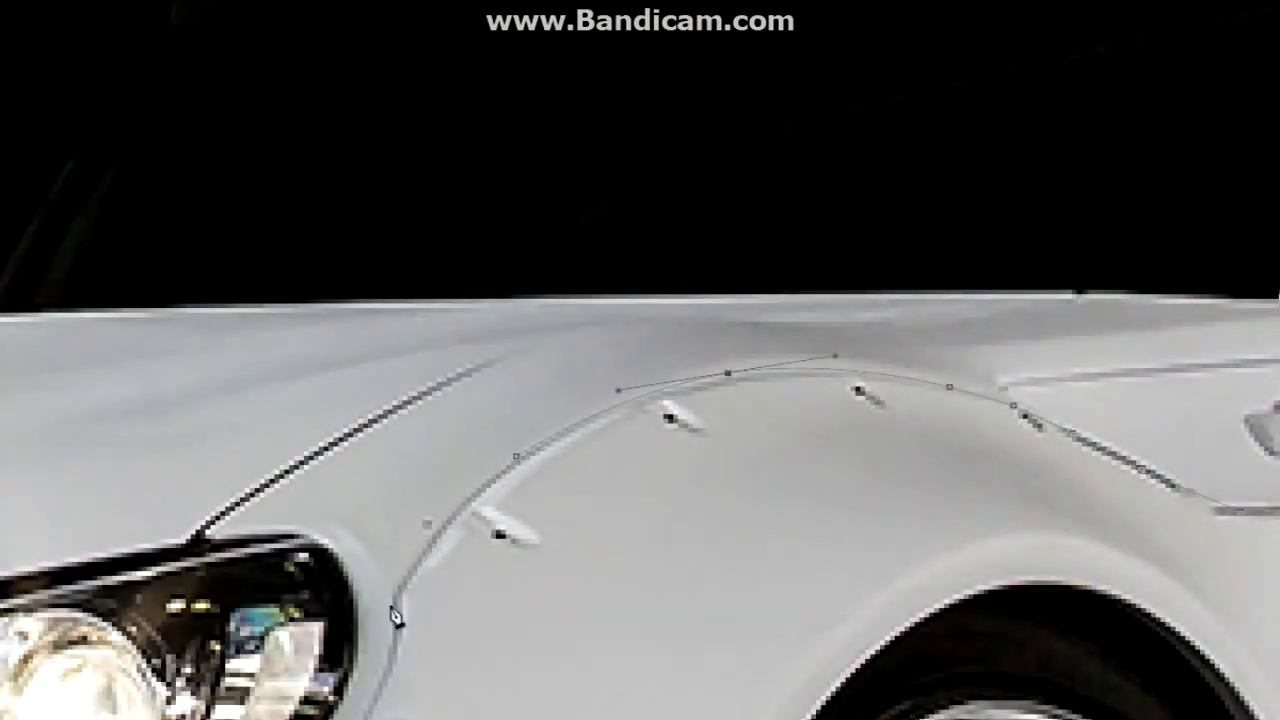
scroll(380, 551, down, 4)
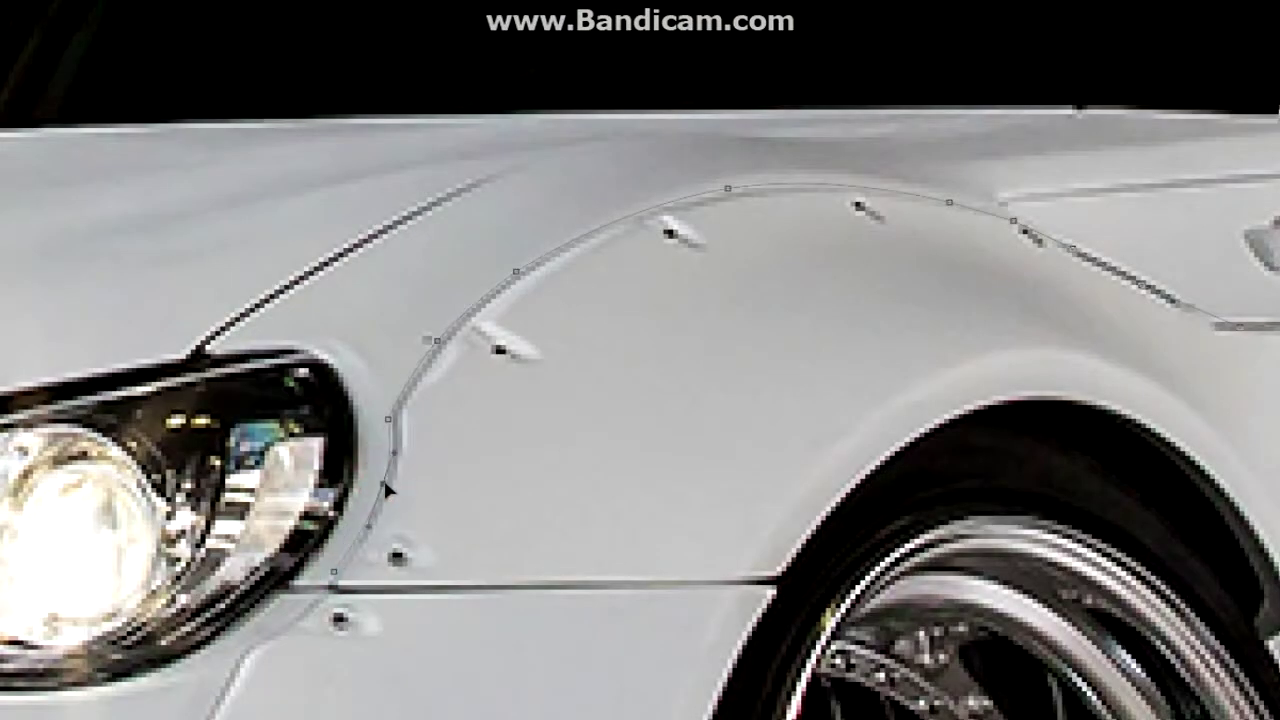
scroll(385, 489, down, 2)
scroll(296, 525, down, 4)
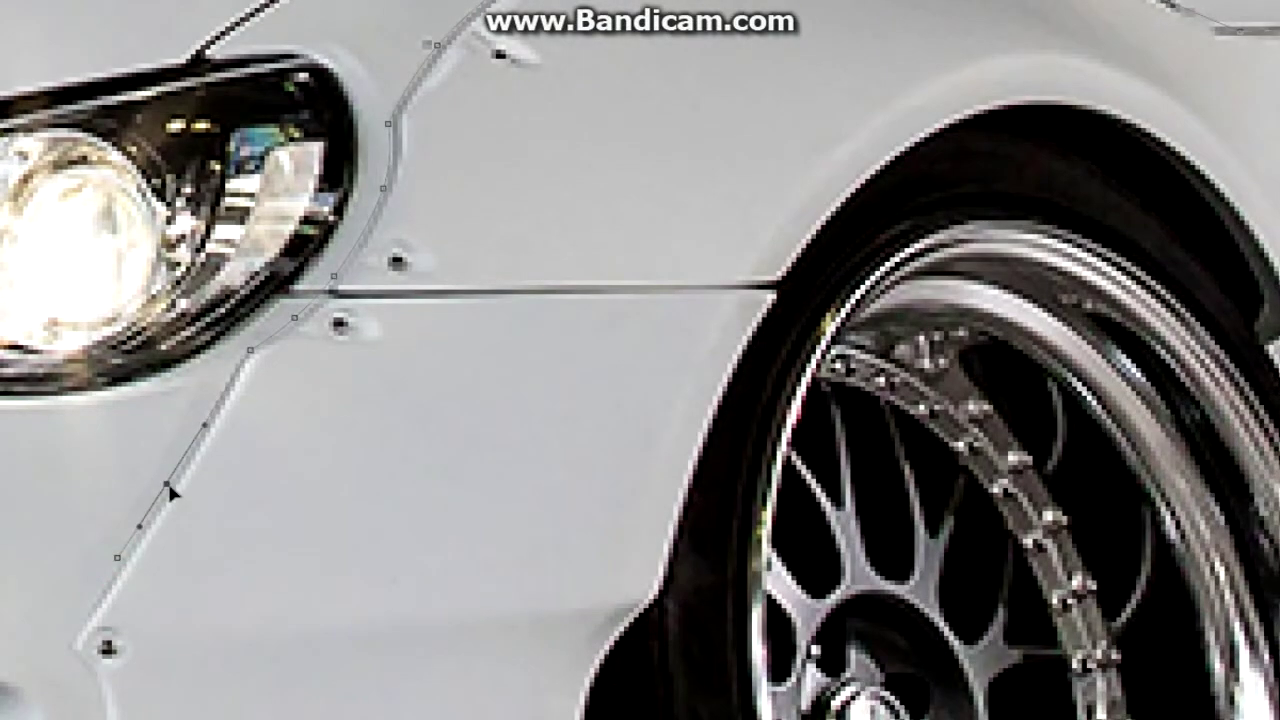
scroll(170, 490, down, 1)
scroll(45, 628, down, 5)
scroll(92, 470, down, 3)
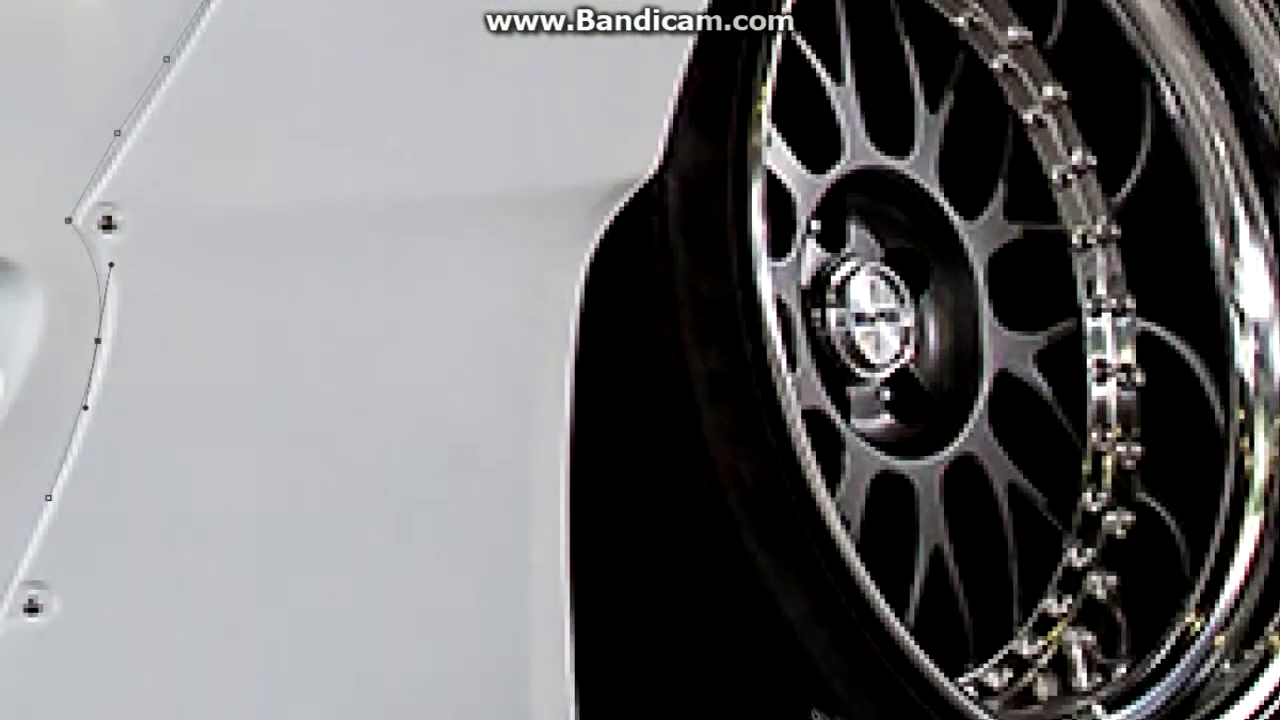
scroll(708, 548, up, 3)
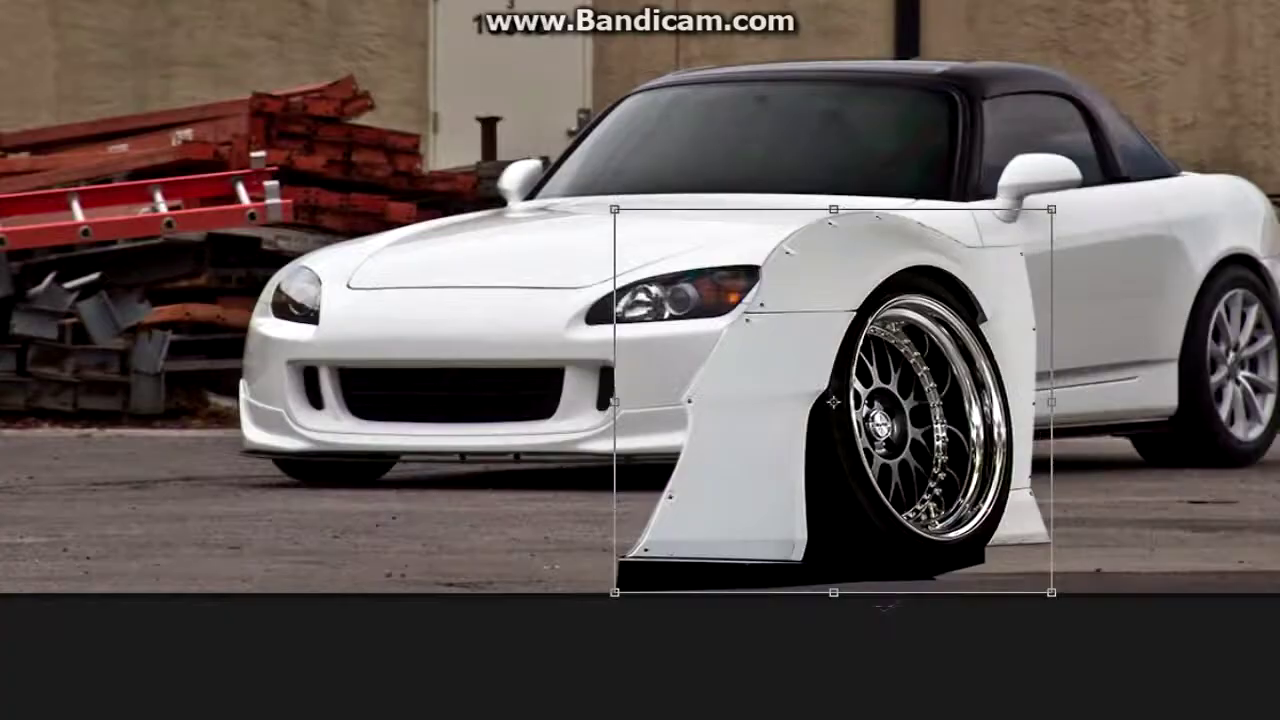
Shorten, narrow and shift the pasted fender flare to fit the front wheel, then commit.
drag(884, 604, 884, 482)
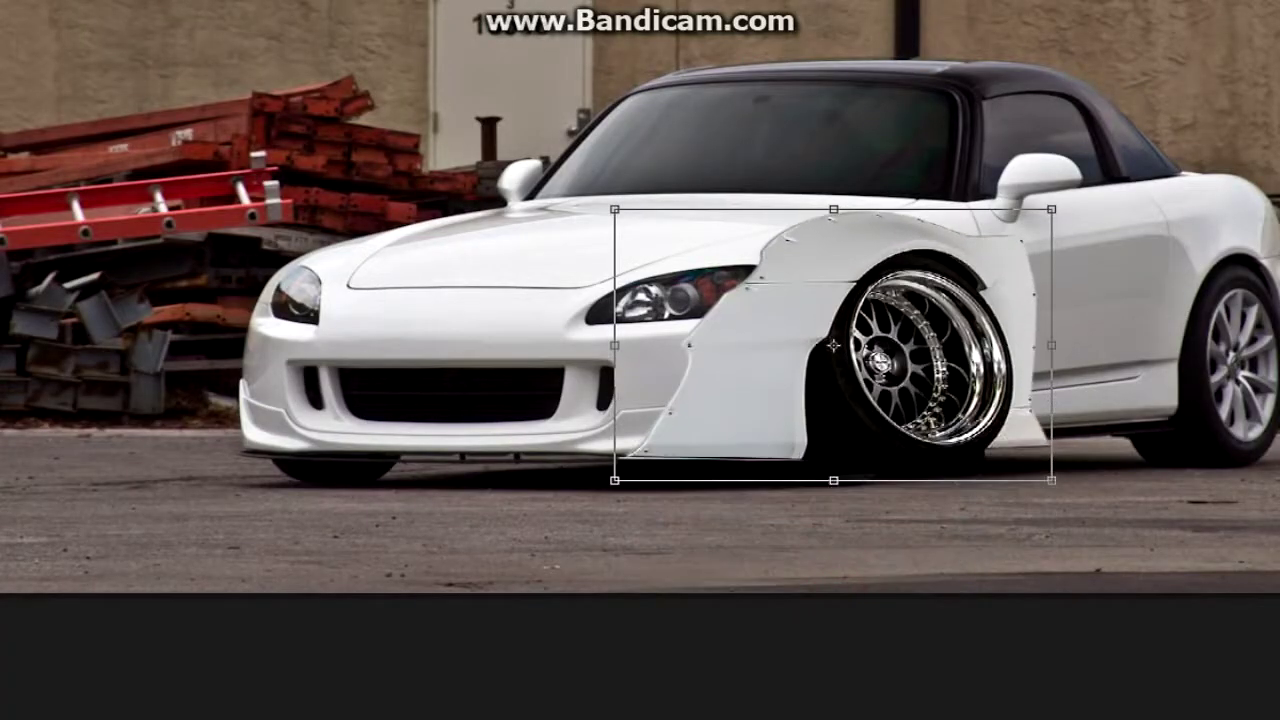
drag(1051, 344, 943, 344)
drag(800, 350, 837, 360)
drag(816, 489, 816, 484)
key(Return)
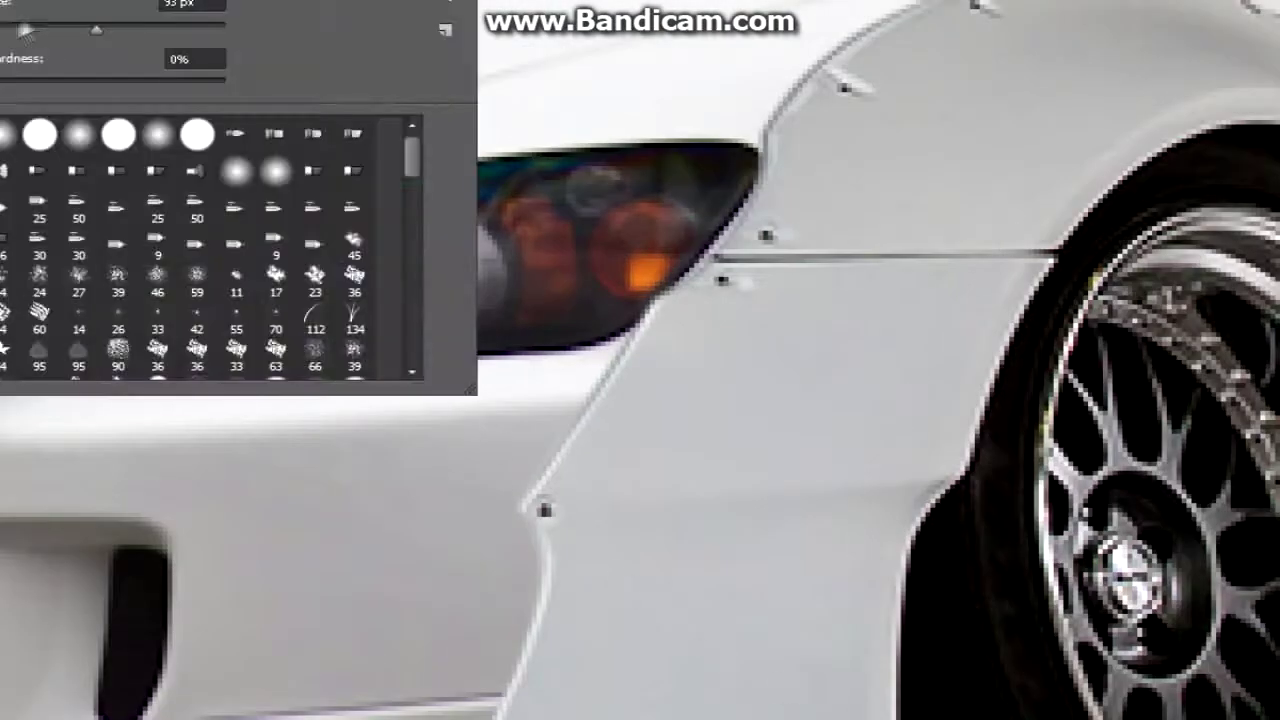
Close the outline around the door into a selection and bring up the foreground colour chooser.
click(566, 248)
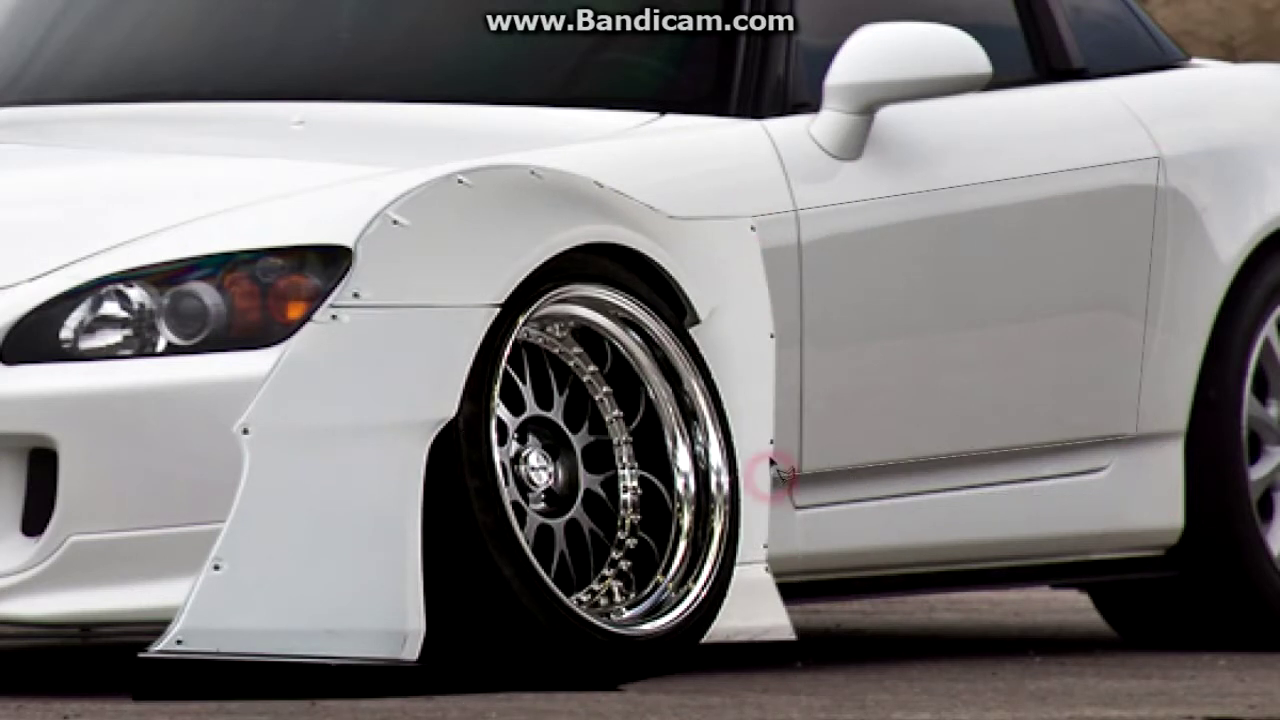
click(749, 238)
click(110, 222)
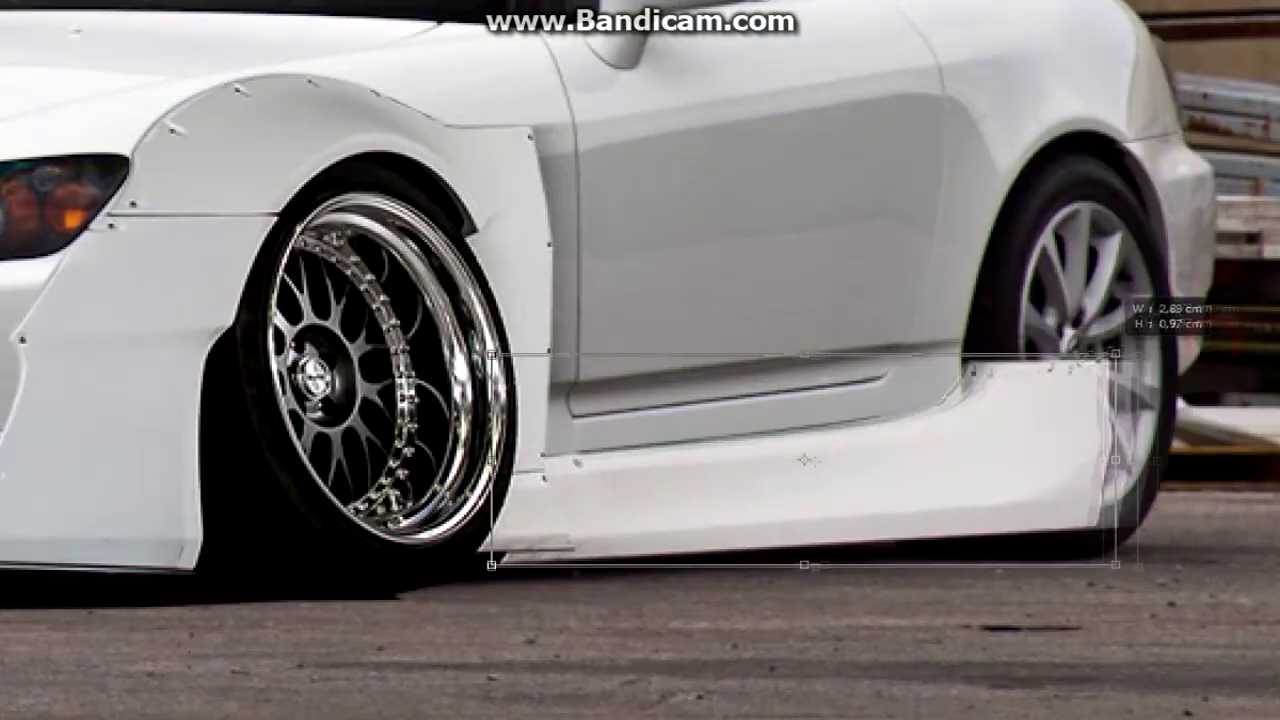
Shrink and position the side skirt onto the door sill, stretching its bottom edge.
drag(975, 505, 926, 467)
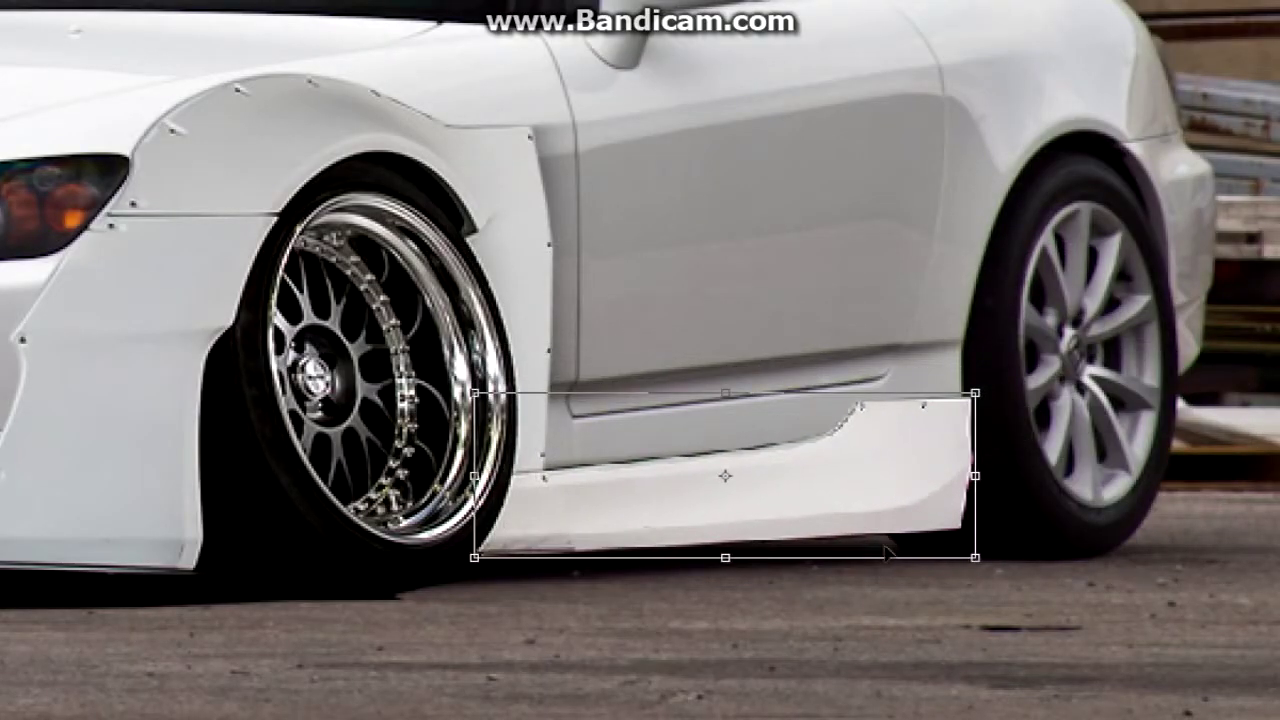
drag(836, 478, 891, 428)
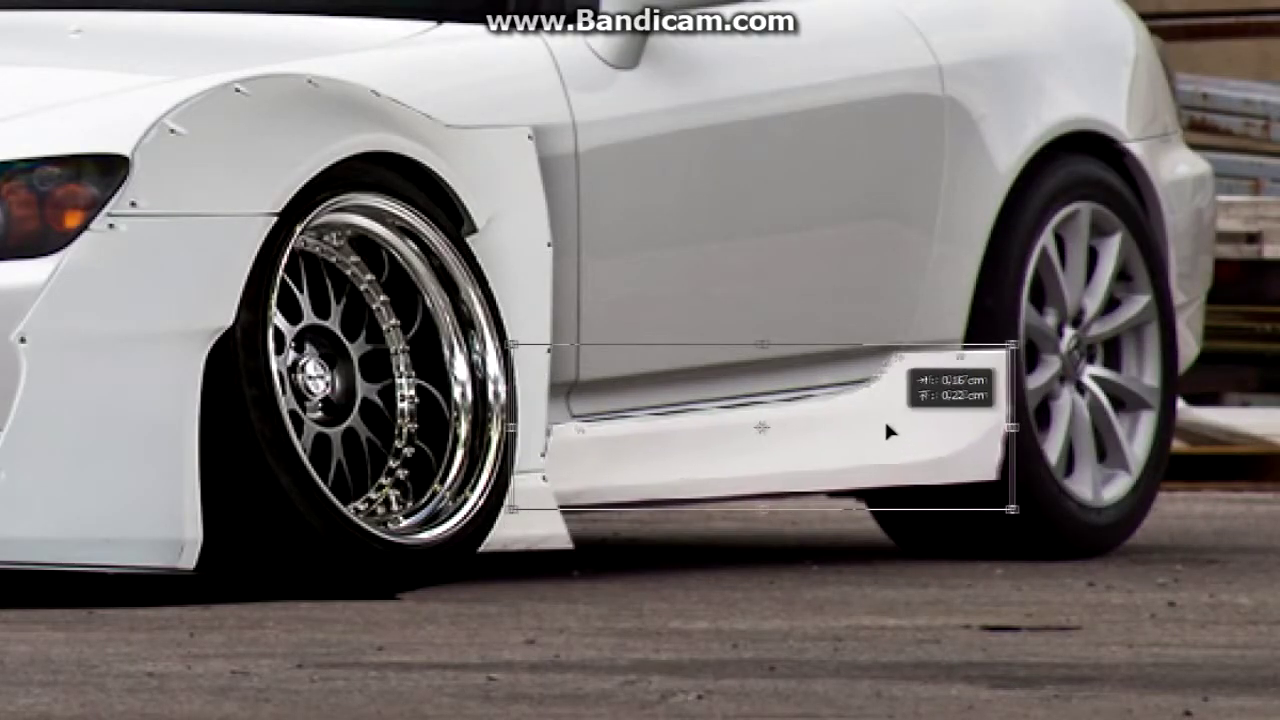
drag(770, 508, 763, 551)
drag(509, 452, 520, 458)
Perspective-skew and reshape the side skirt to match the car's angle along the sill.
right_click(560, 440)
click(620, 246)
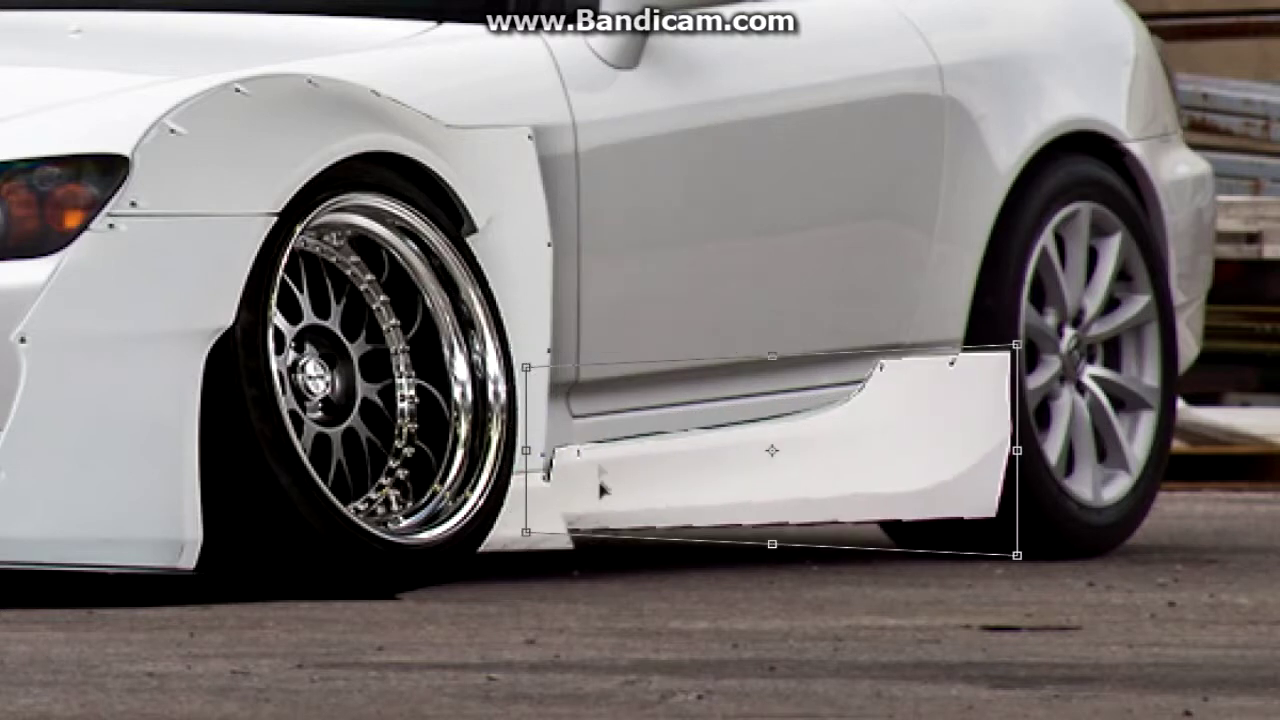
drag(602, 466, 578, 490)
drag(845, 545, 903, 491)
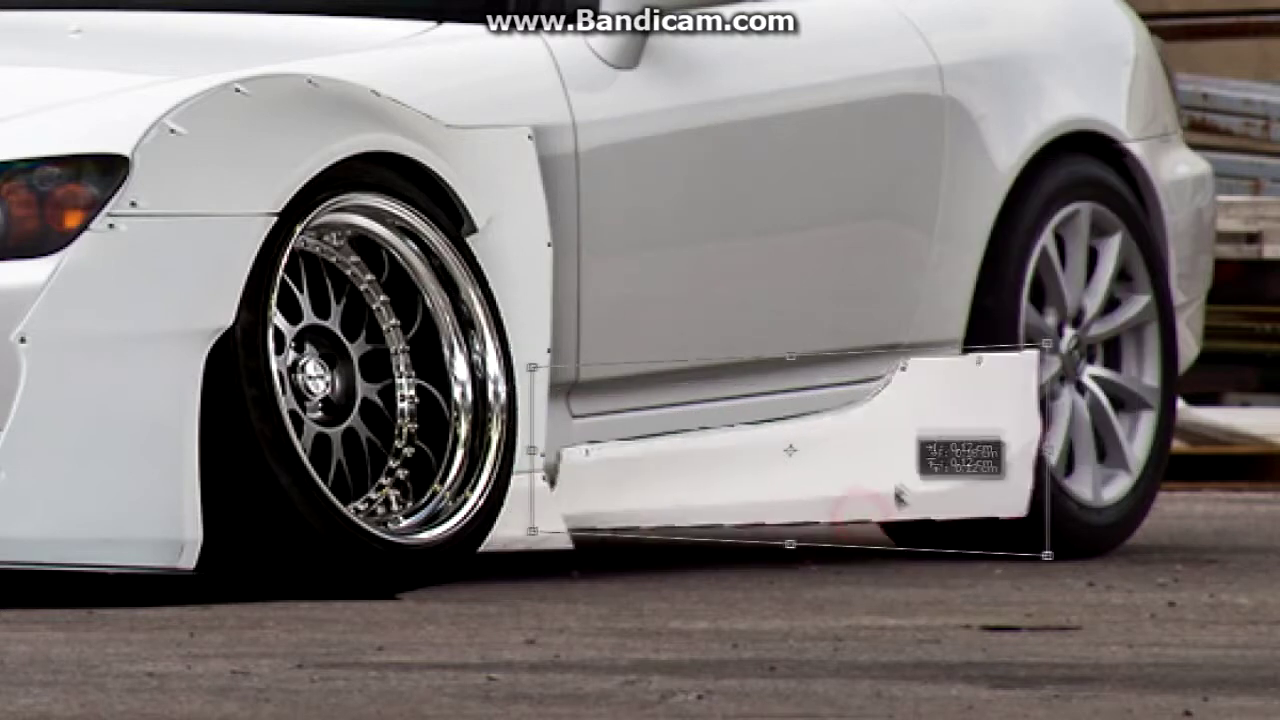
right_click(614, 459)
click(660, 420)
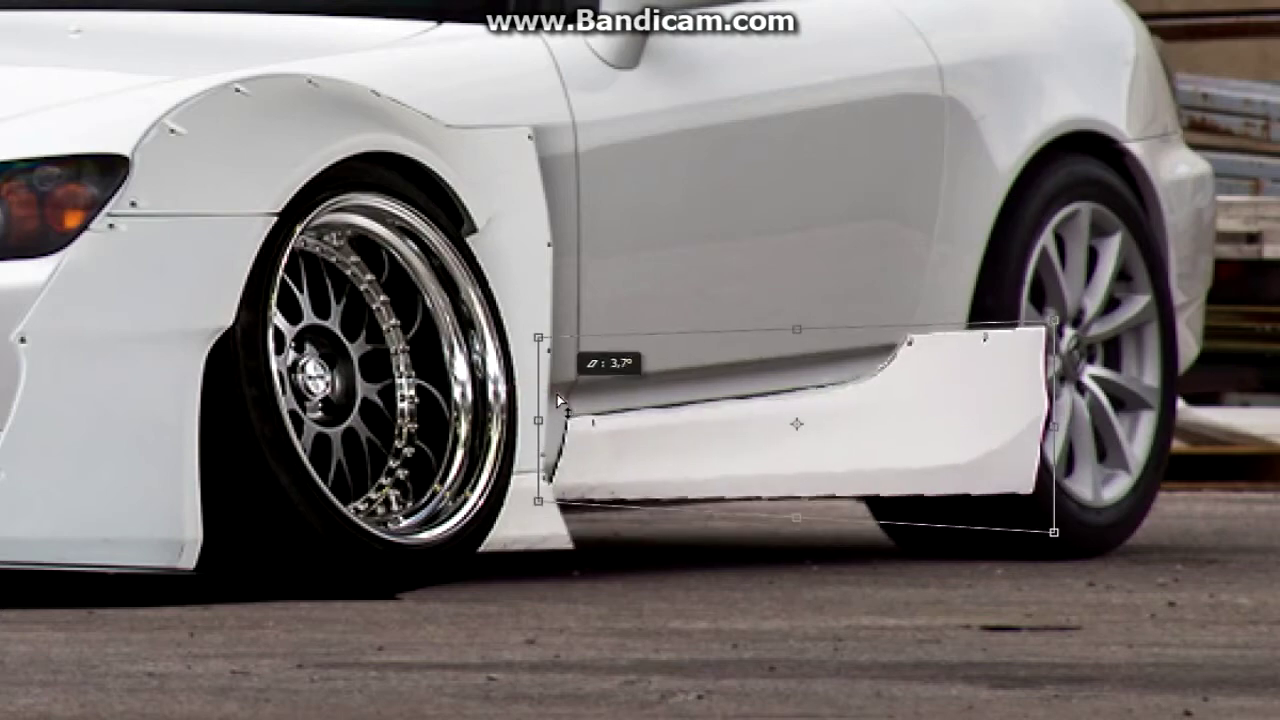
drag(557, 394, 885, 459)
key(Return)
Free Transform the skirt piece and move it up to the image's top left.
right_click(716, 310)
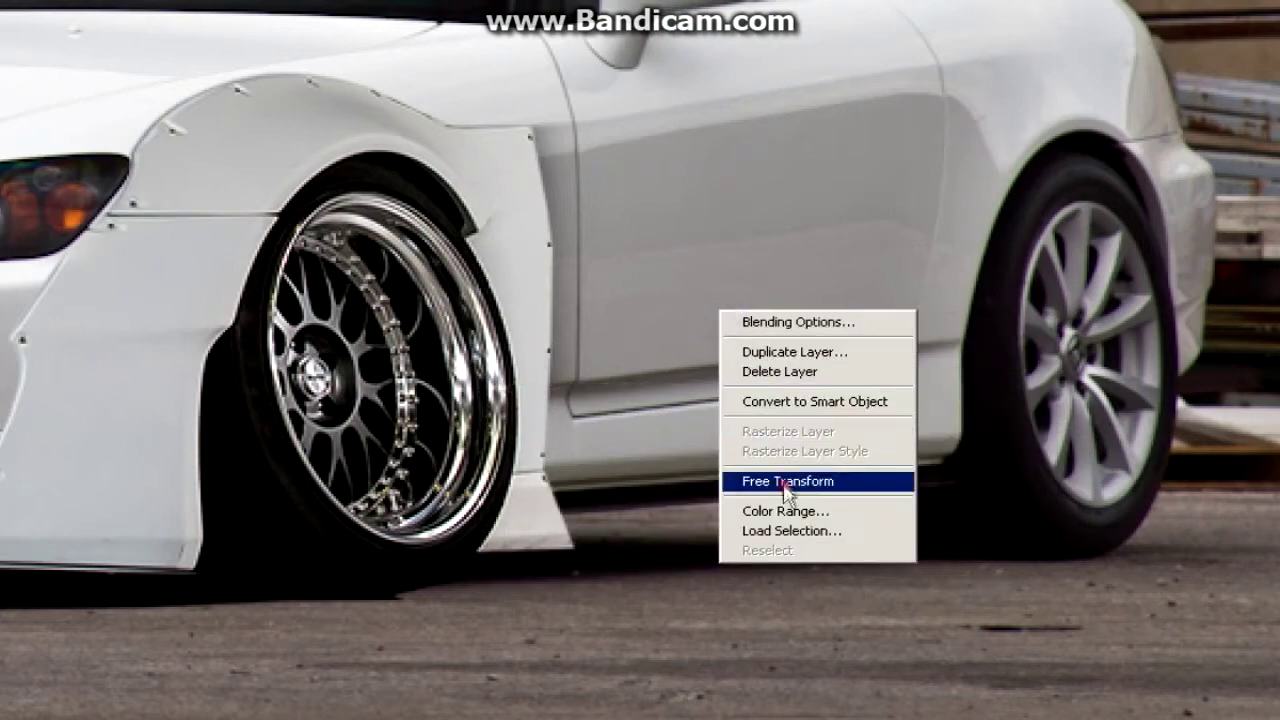
click(770, 480)
key(ctrl+0)
drag(740, 416, 200, 119)
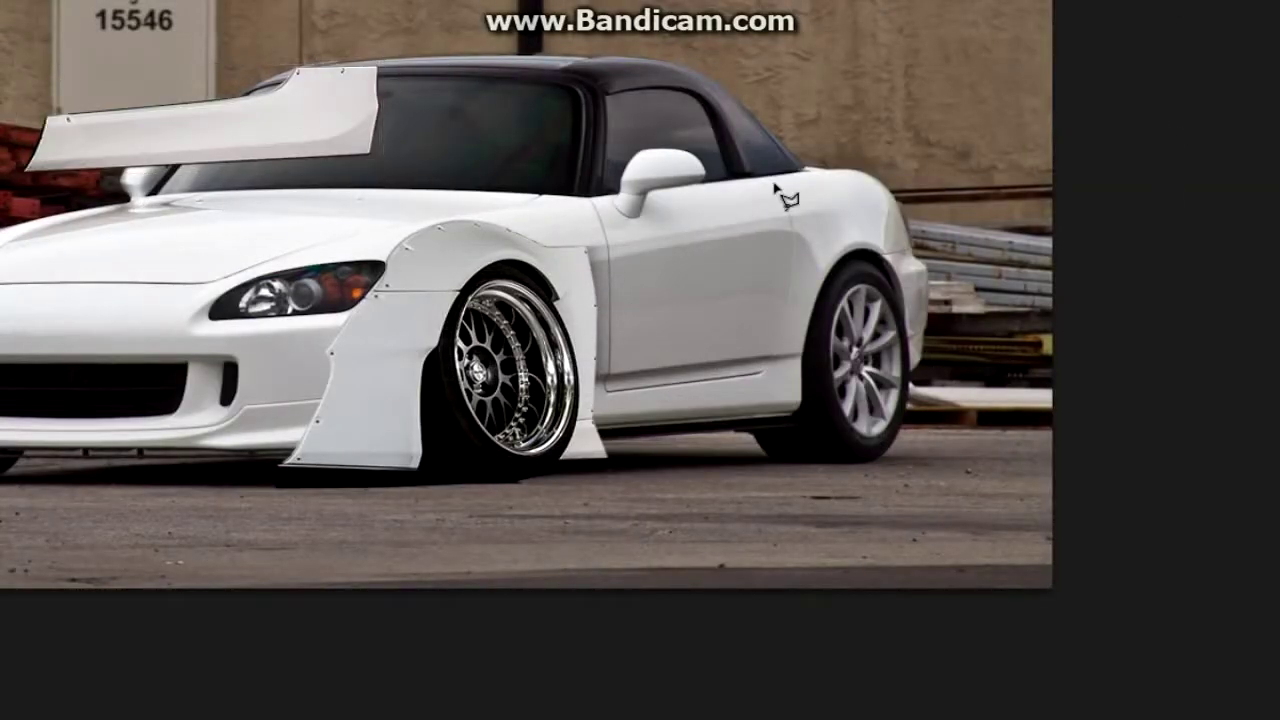
right_click(866, 171)
click(900, 318)
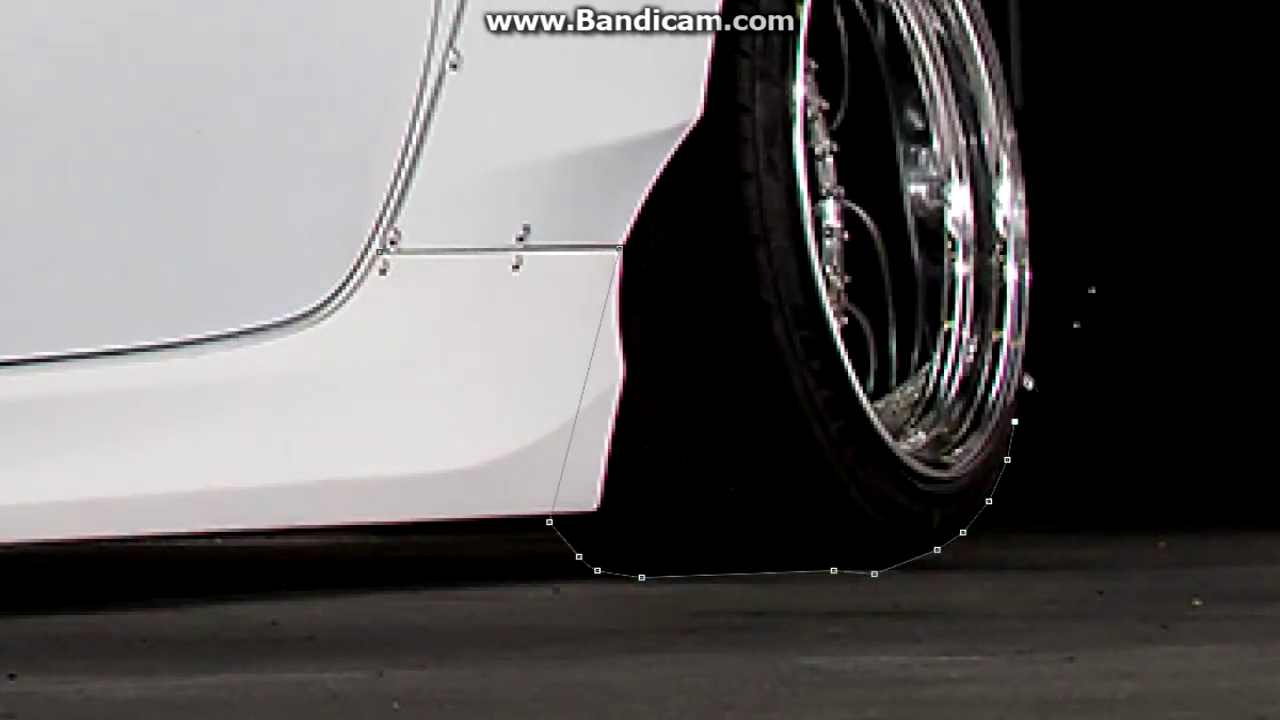
Trace outline points around the rear fender flare along the door edge.
scroll(1020, 380, up, 2)
scroll(1010, 360, up, 4)
scroll(992, 326, up, 2)
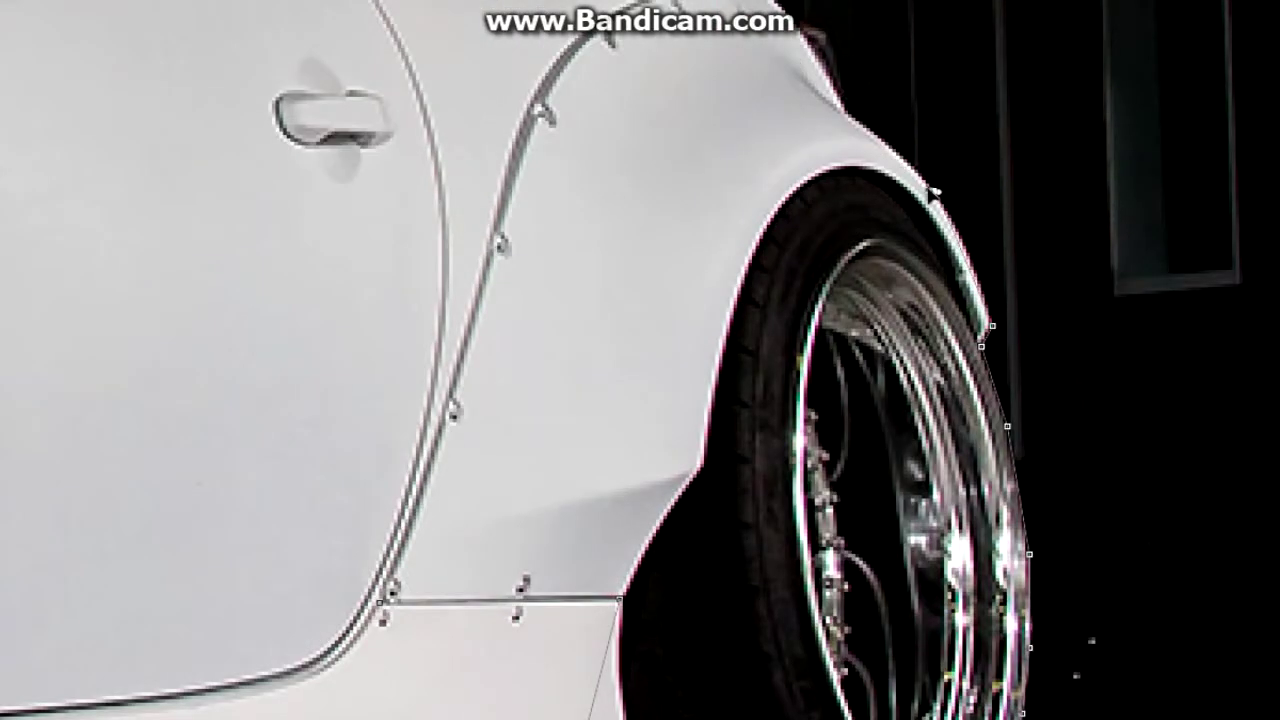
scroll(900, 260, up, 3)
scroll(880, 300, up, 1)
scroll(840, 280, up, 1)
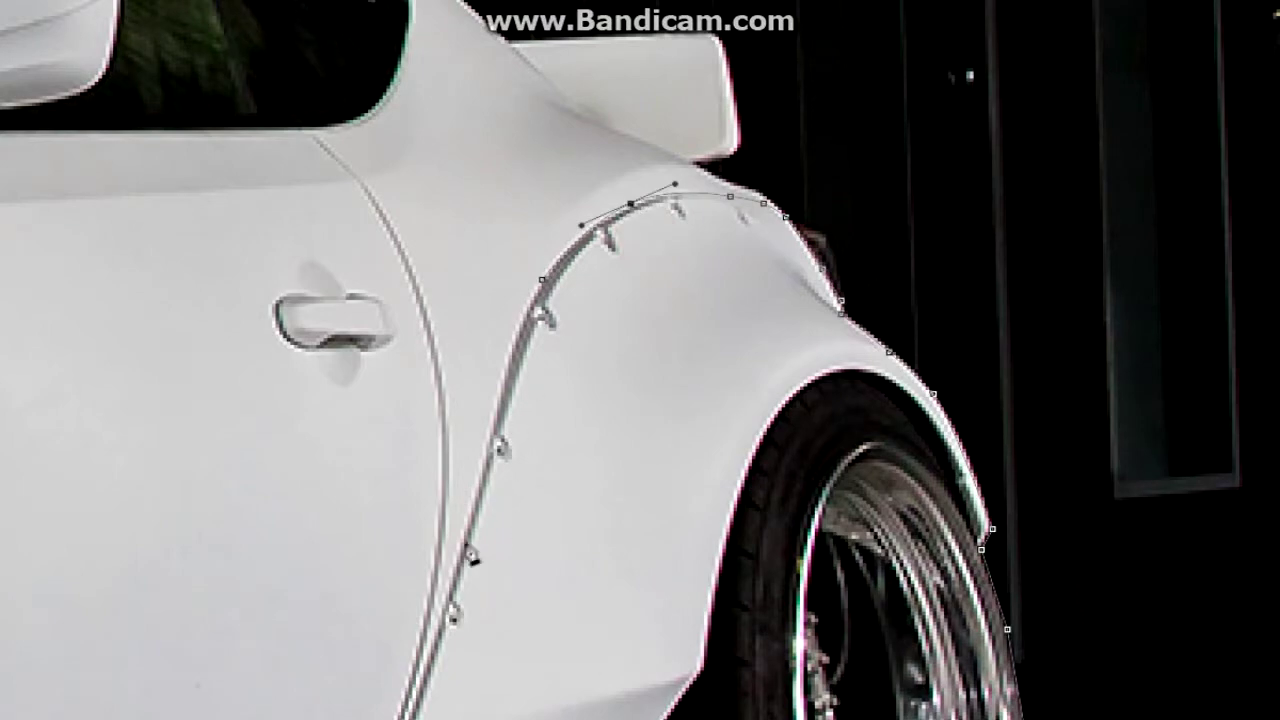
click(477, 470)
scroll(477, 470, down, 2)
Convert the rear fender outline into a selection and copy it.
right_click(486, 470)
click(586, 194)
key(Return)
key(ctrl+0)
Free Transform the pasted rear fender and move it onto the rear wheel.
right_click(646, 408)
click(714, 578)
drag(692, 330, 877, 333)
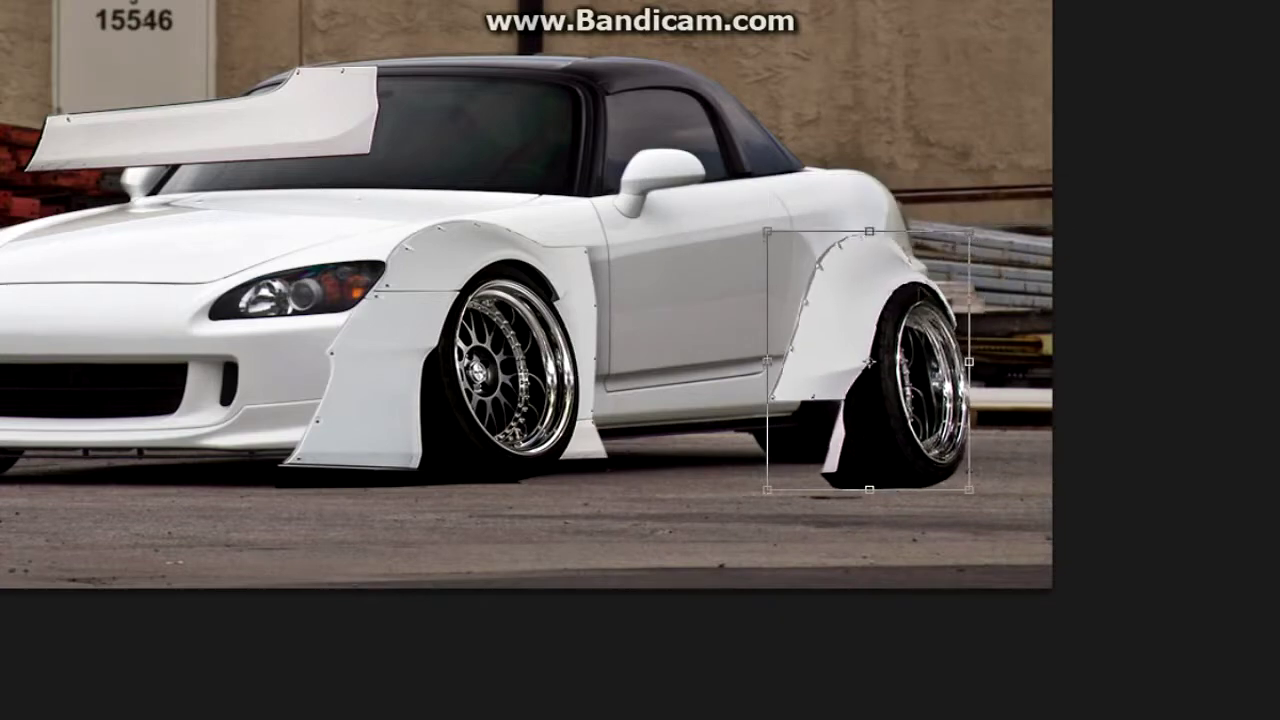
Resize the rear fender flare's height and width and nudge it into the rear arch.
drag(990, 178, 975, 205)
scroll(975, 205, up, 2)
drag(888, 157, 888, 150)
drag(937, 205, 935, 201)
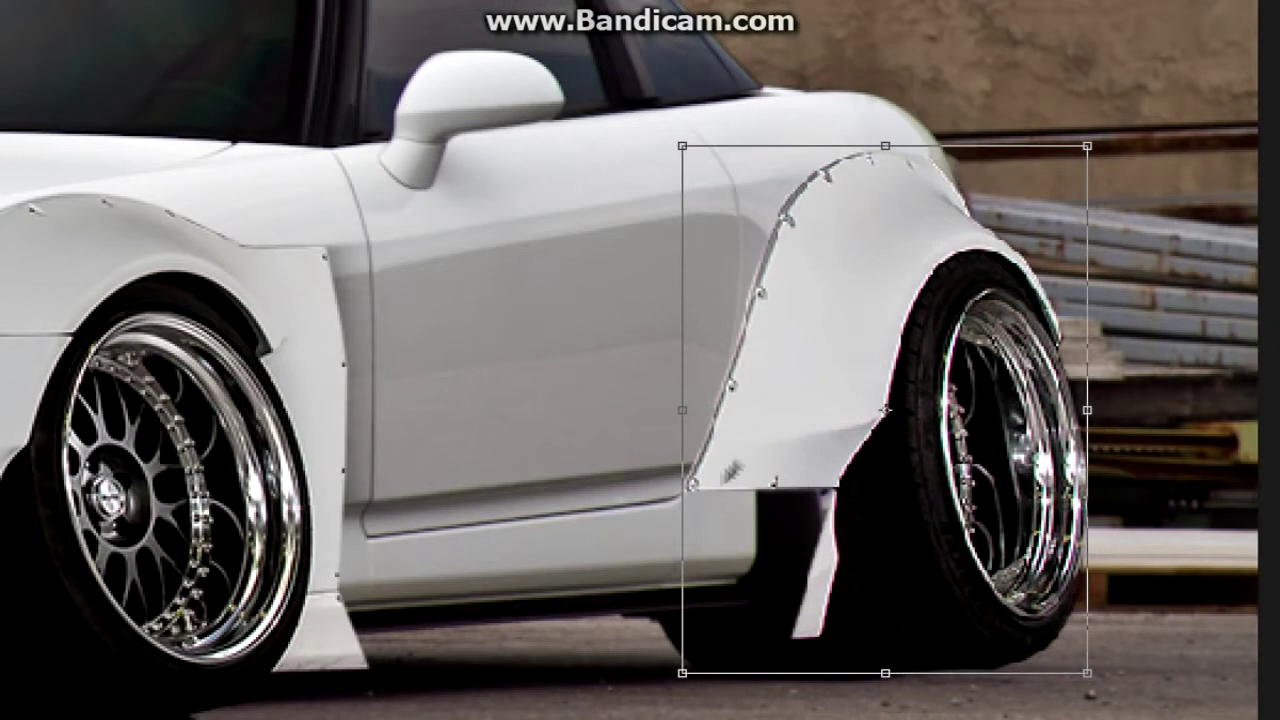
drag(684, 411, 690, 411)
drag(890, 146, 890, 140)
scroll(890, 140, down, 1)
drag(890, 637, 890, 643)
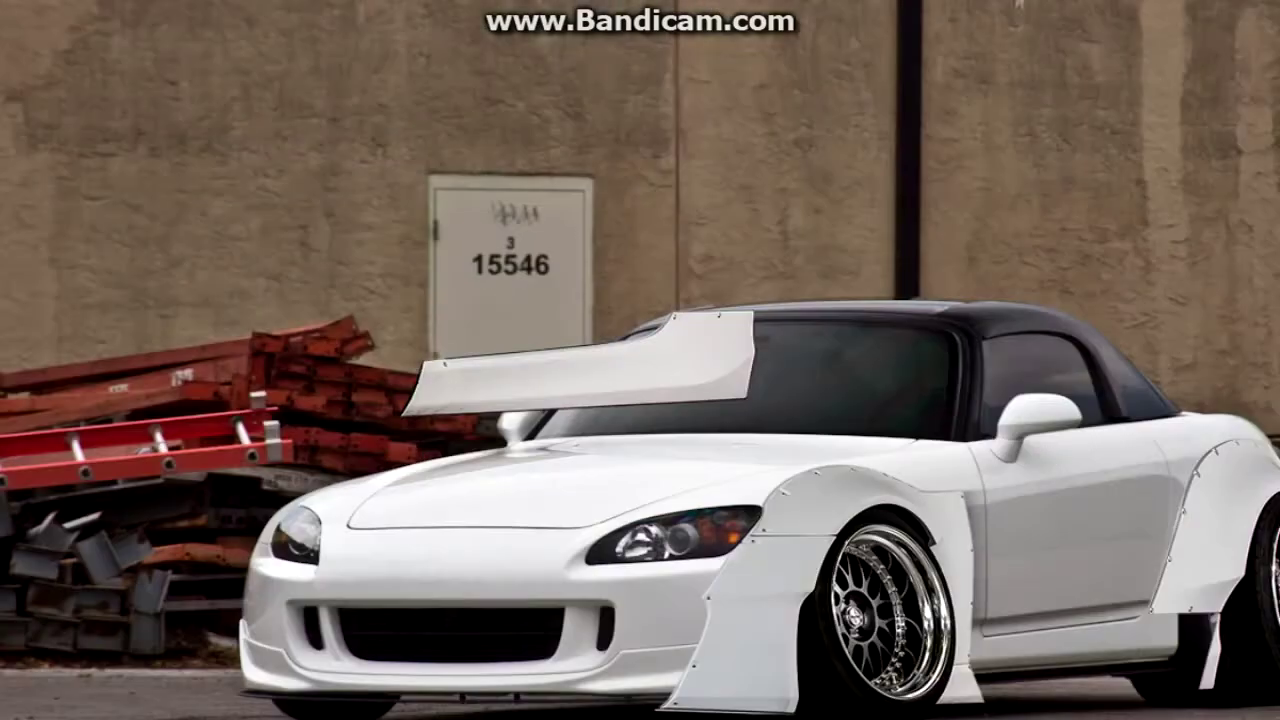
Narrow the side skirt from both ends and switch its transform to Perspective.
right_click(734, 363)
key(Escape)
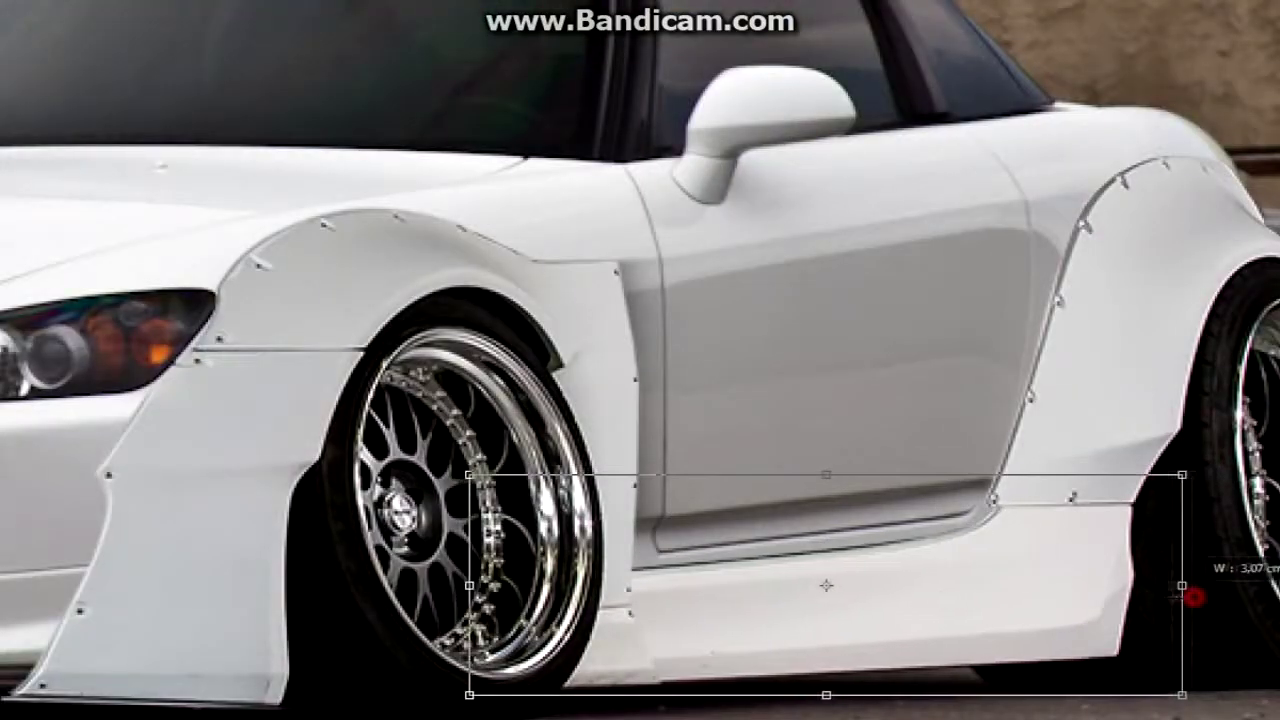
mouse_move(1177, 591)
mouse_down()
mouse_move(1138, 602)
mouse_move(1158, 600)
mouse_up()
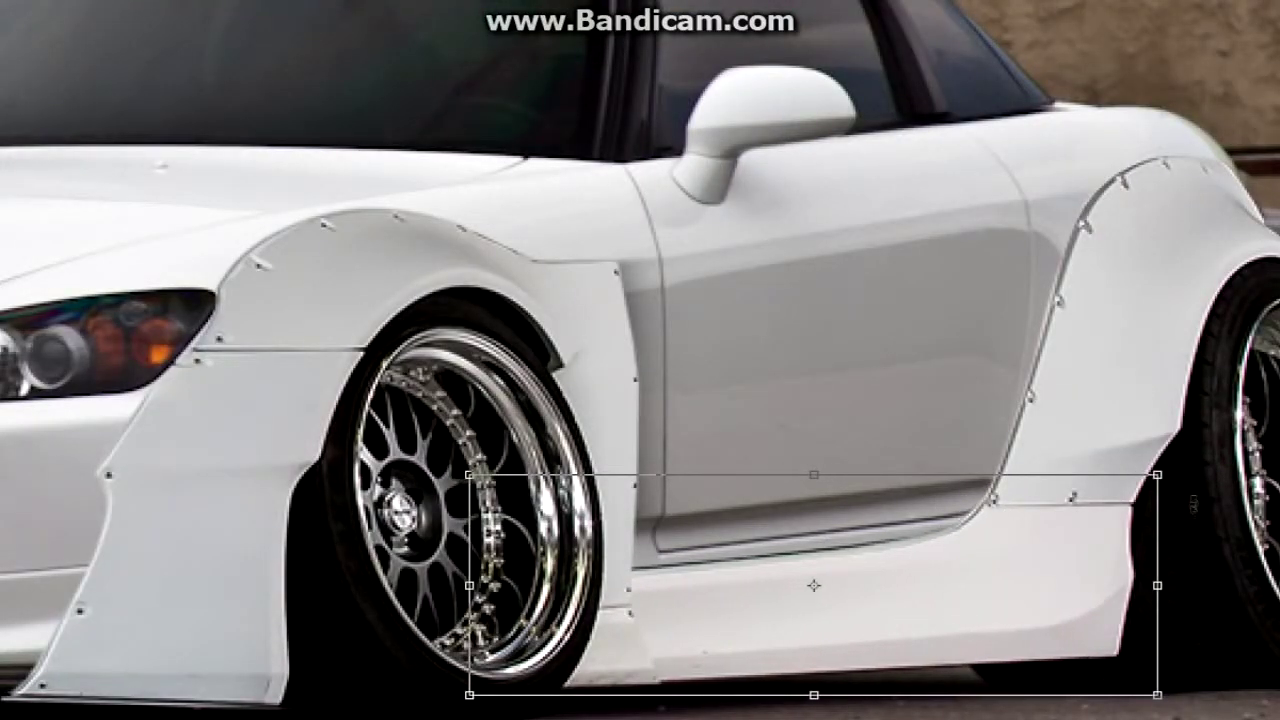
mouse_move(469, 584)
mouse_down()
mouse_move(563, 575)
mouse_move(562, 482)
mouse_up()
right_click(650, 480)
click(749, 286)
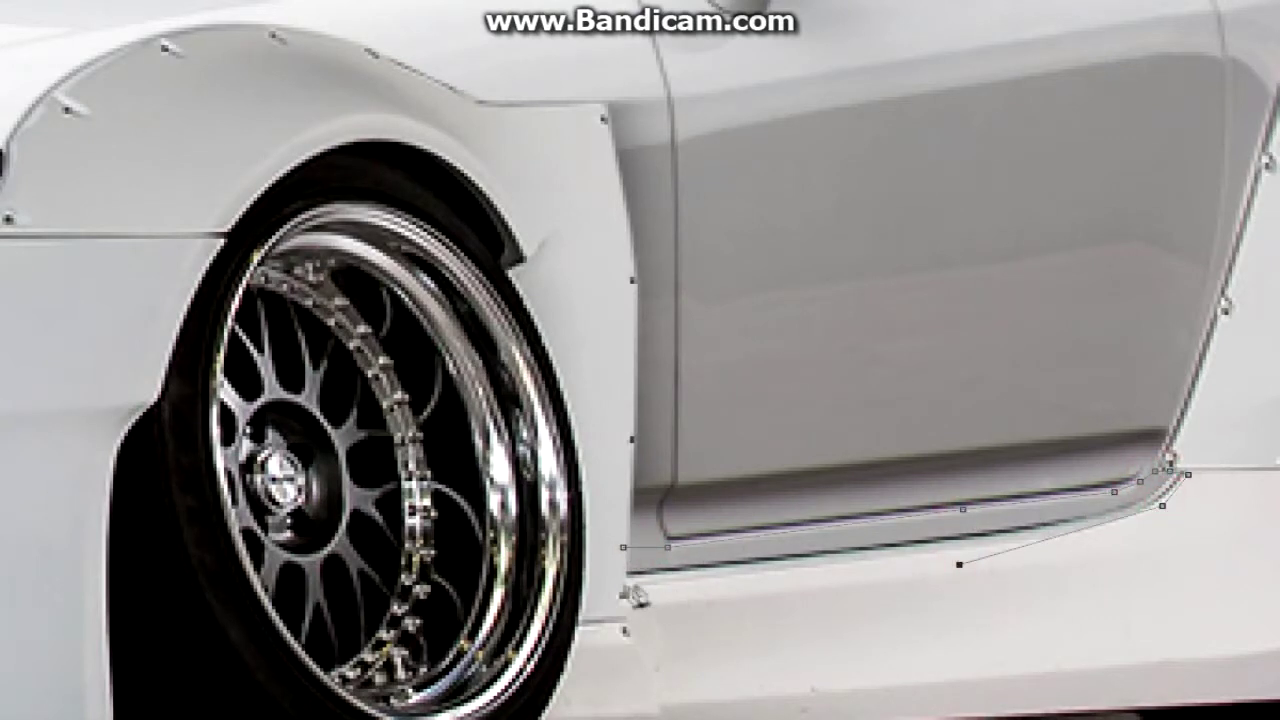
Turn the door-sill path into a selection, apply it, deselect, and pick a retouching brush.
right_click(716, 455)
click(760, 130)
key(Return)
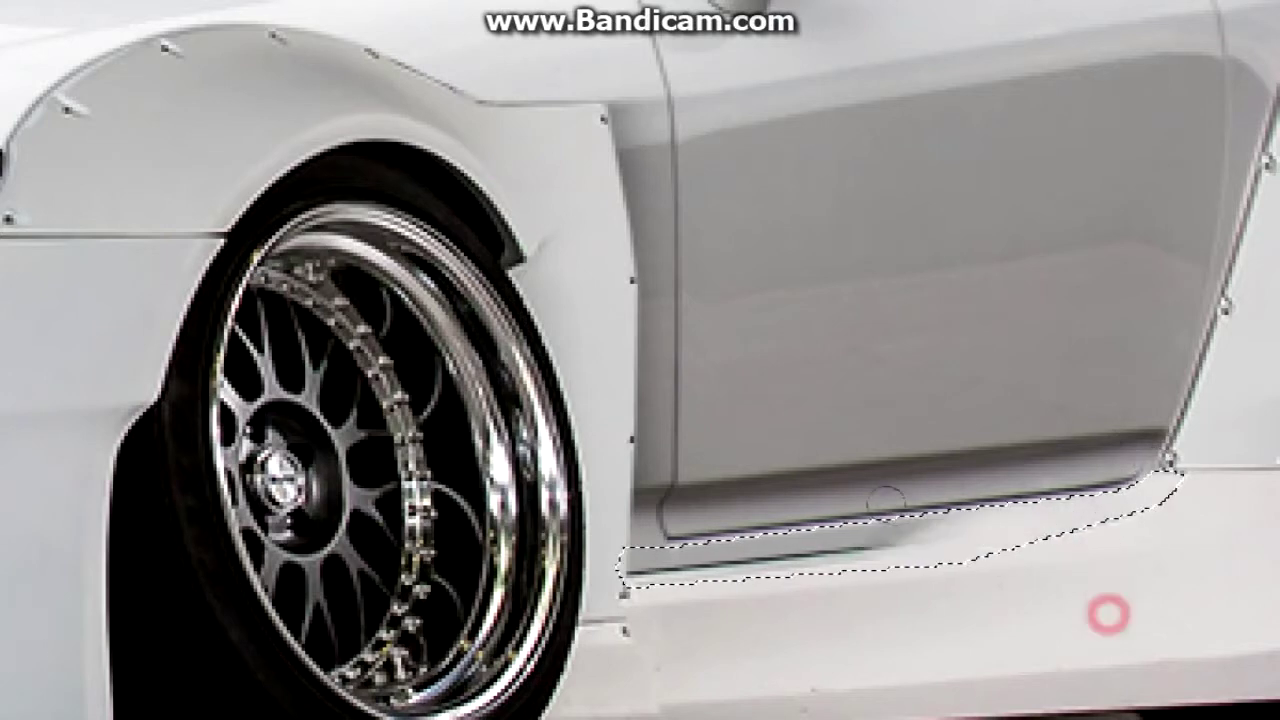
right_click(480, 163)
click(505, 177)
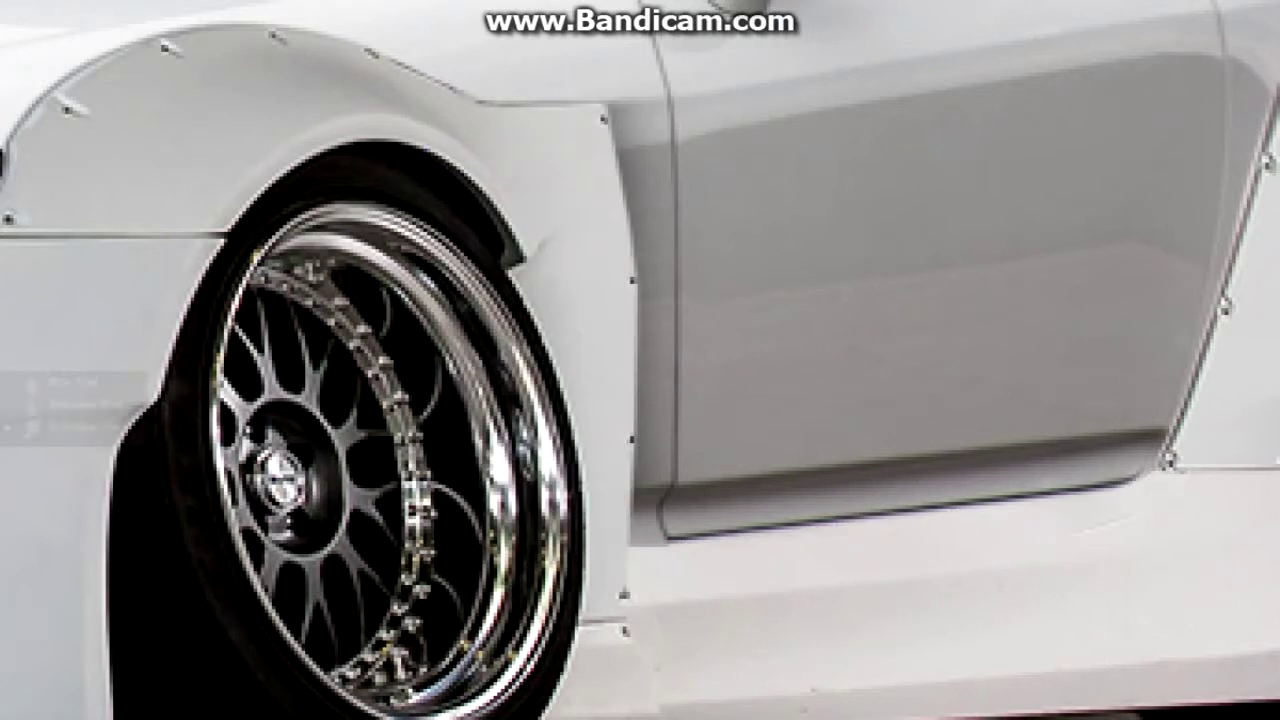
key(Escape)
scroll(1137, 517, down, 2)
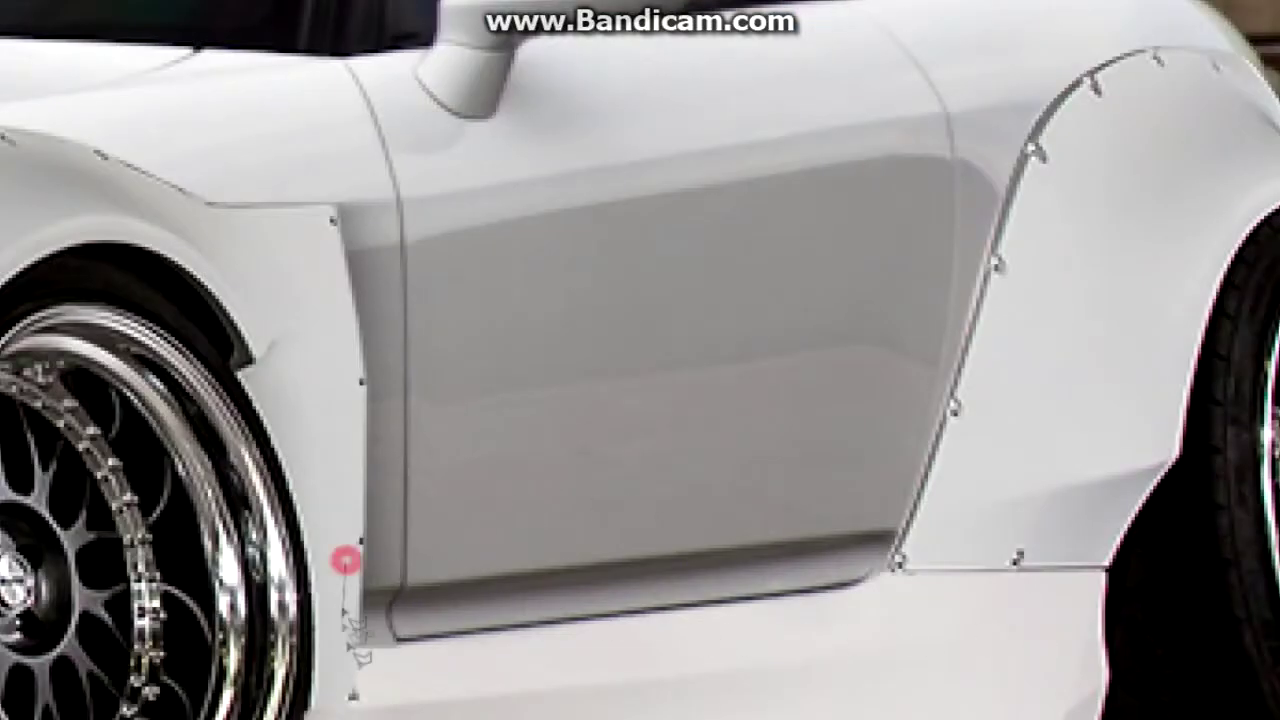
Lasso the sill area, heal away the crease inside it, then deselect.
click(353, 665)
click(896, 594)
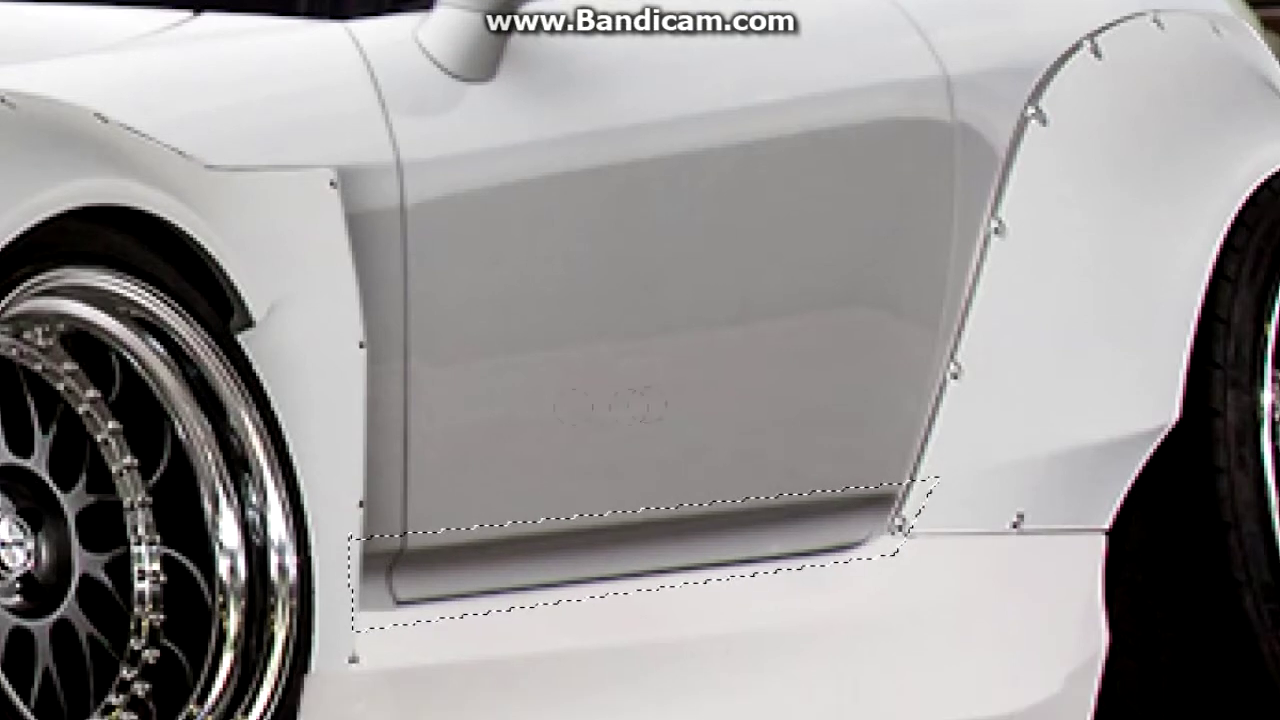
drag(900, 500, 400, 590)
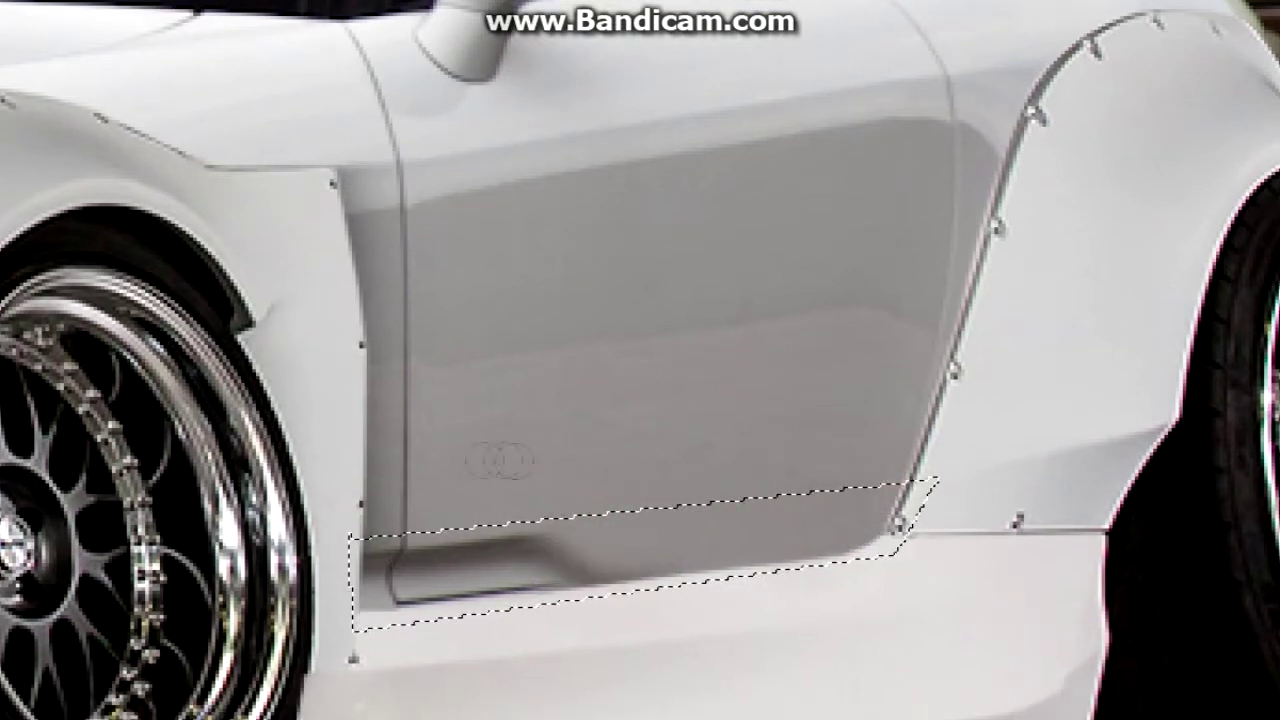
click(398, 556)
click(637, 596)
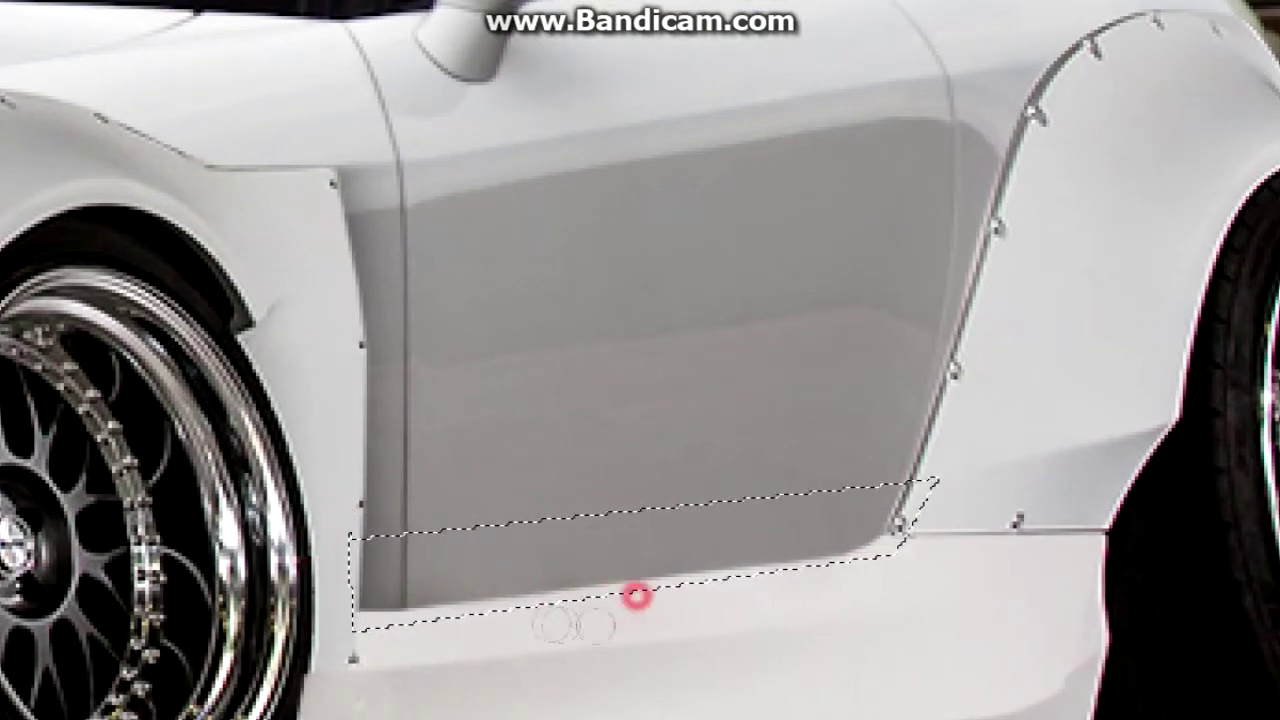
right_click(350, 172)
click(370, 187)
Draw a pen path along the door bottom with a corner point.
scroll(600, 400, down, 2)
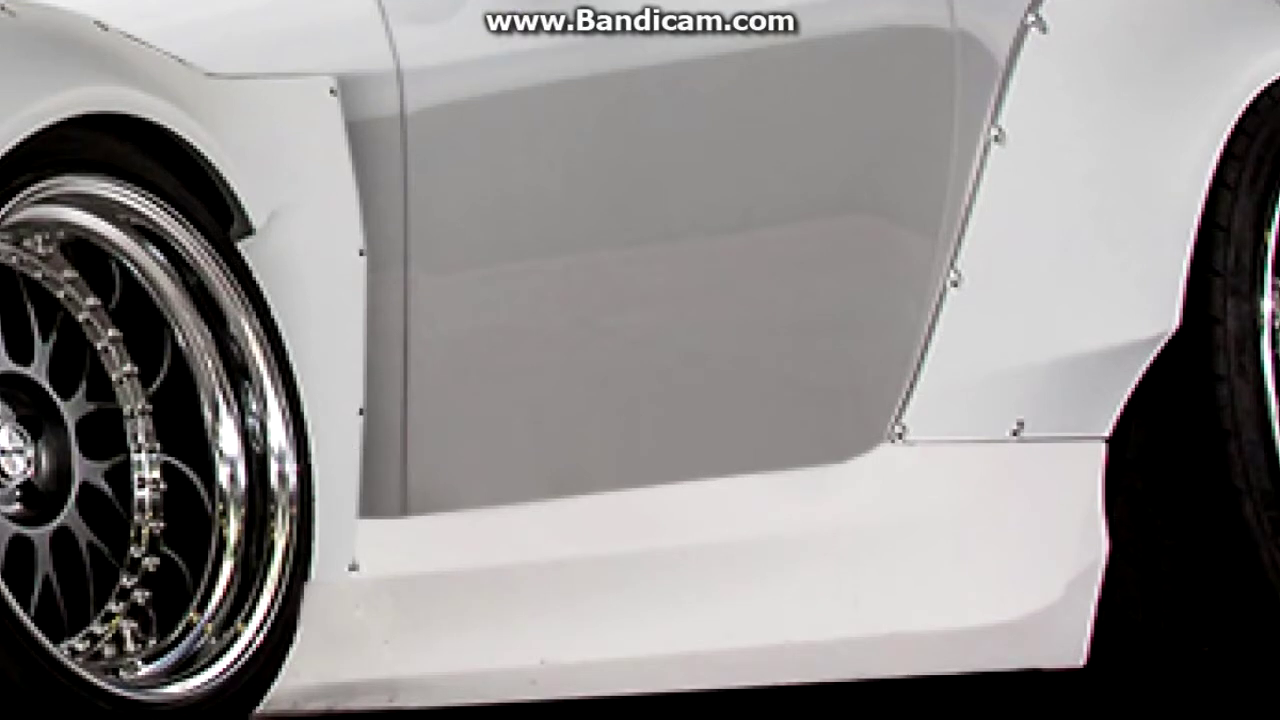
drag(847, 462, 858, 451)
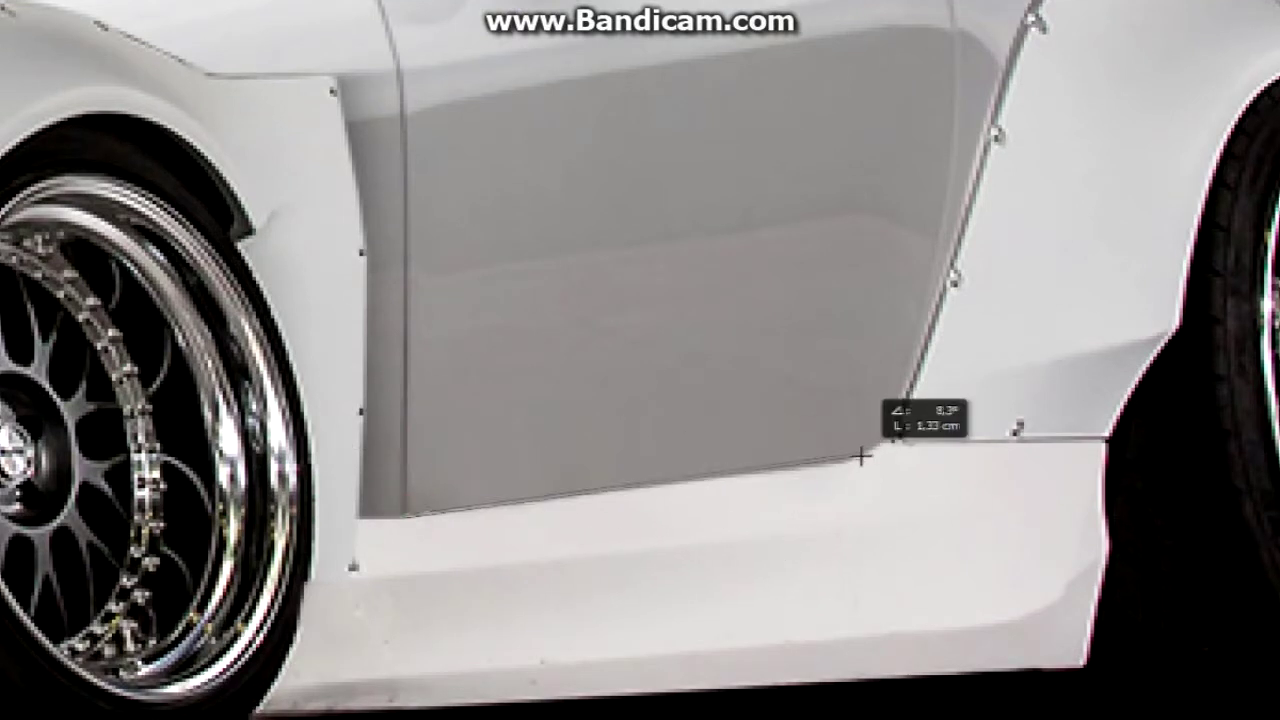
click(890, 435)
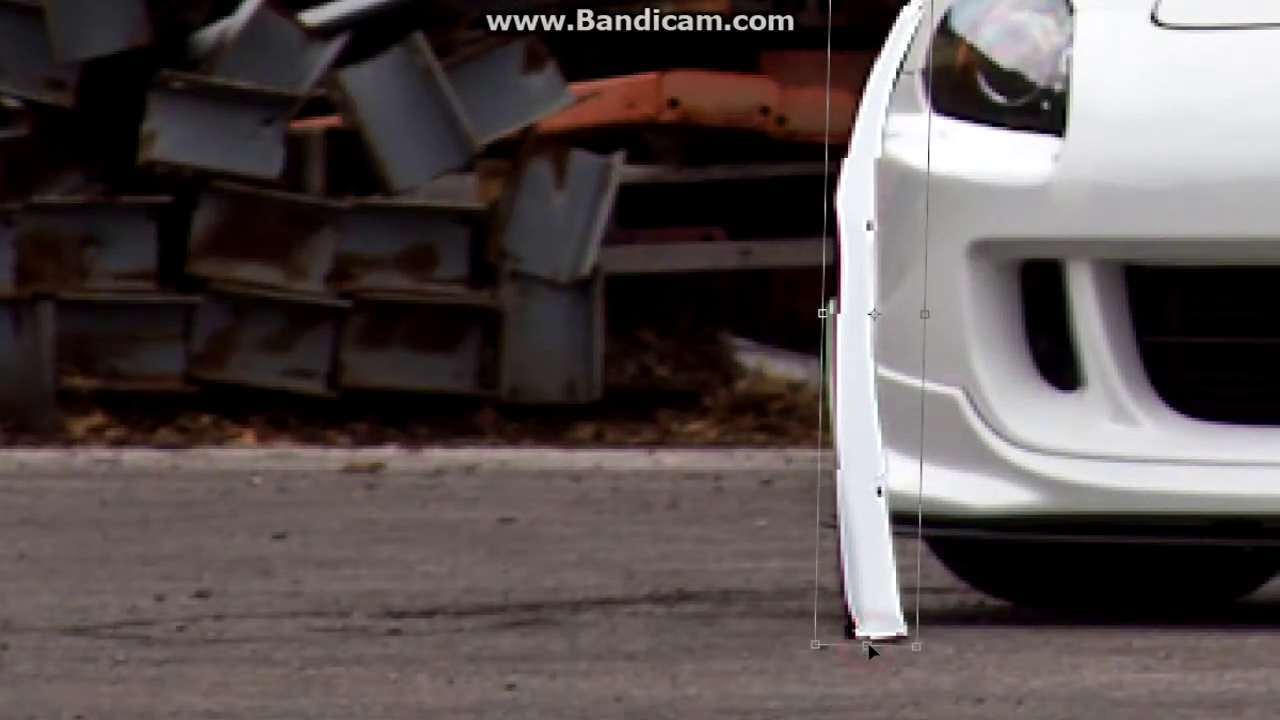
Stretch the front-corner piece down, warp it to follow the bumper, and commit.
drag(873, 665, 853, 567)
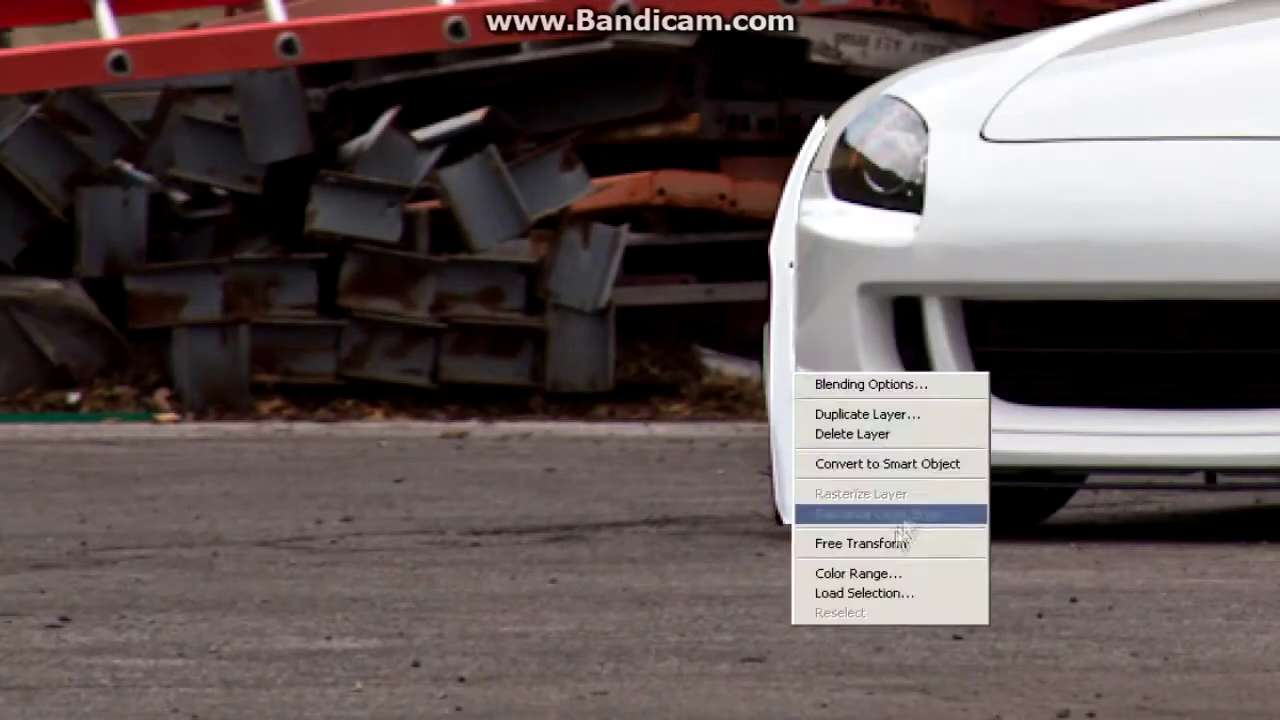
right_click(815, 197)
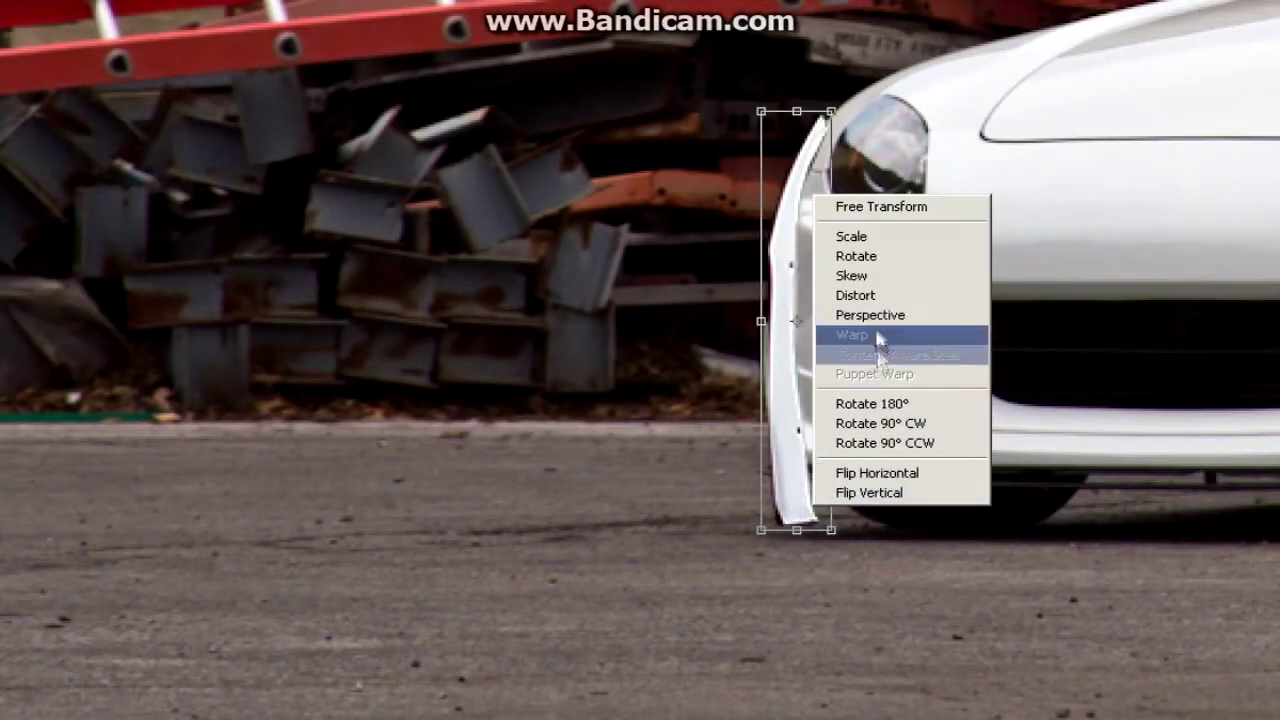
click(827, 560)
drag(815, 541, 803, 547)
key(Return)
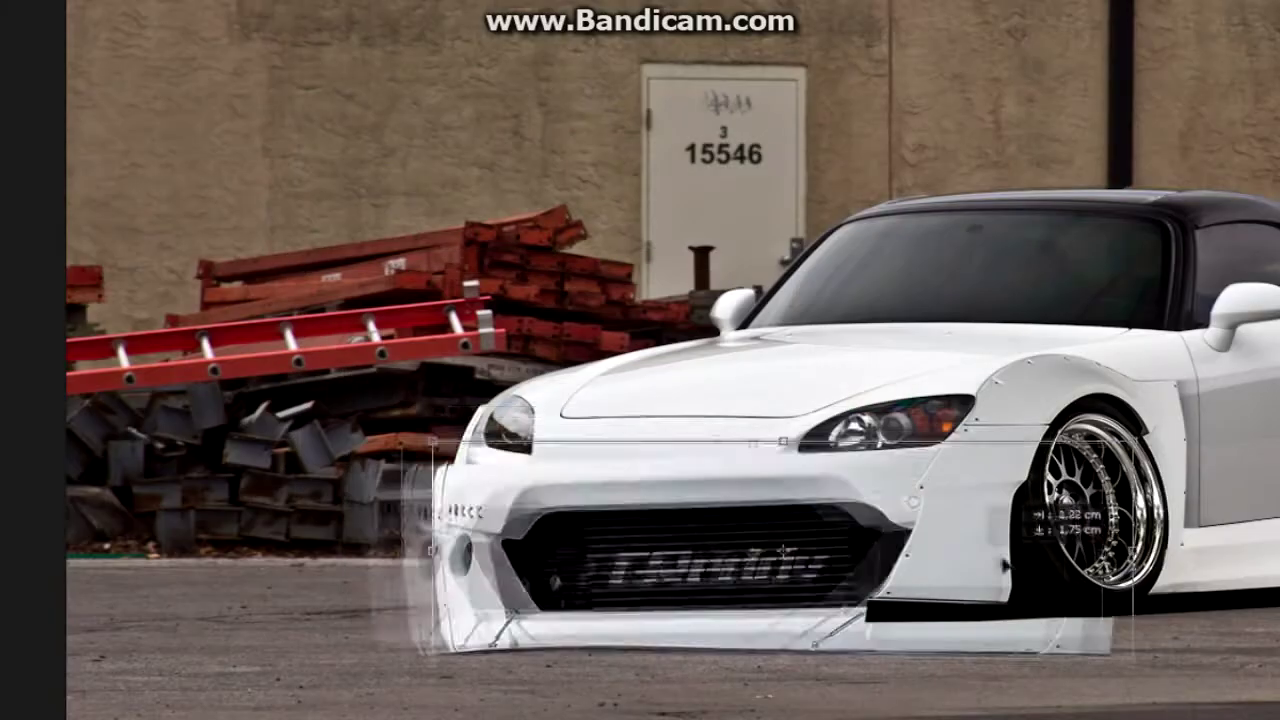
Enlarge the front bumper and move it down and right over the car's nose.
drag(840, 490, 945, 450)
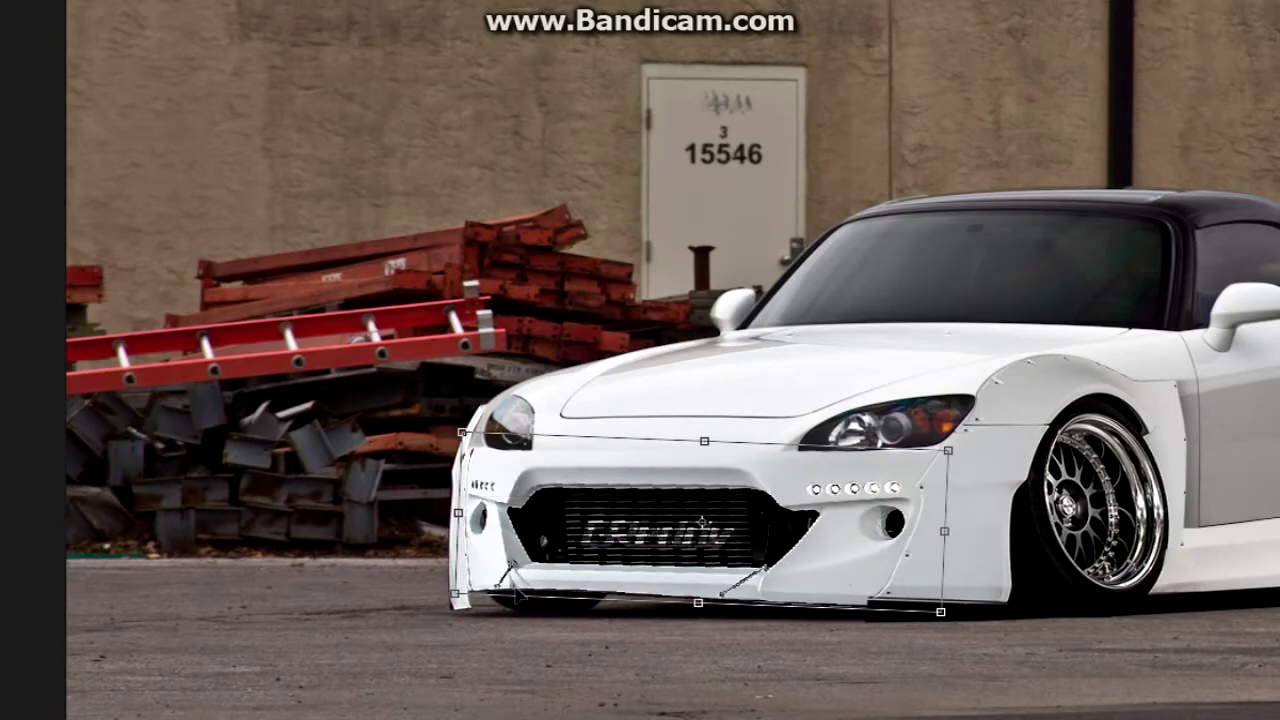
key(ctrl+plus)
key(ctrl+plus)
scroll(520, 594, down, 5)
drag(747, 348, 770, 385)
Distort the bumper, stretching its left side outward to follow the ground line.
right_click(288, 183)
click(366, 192)
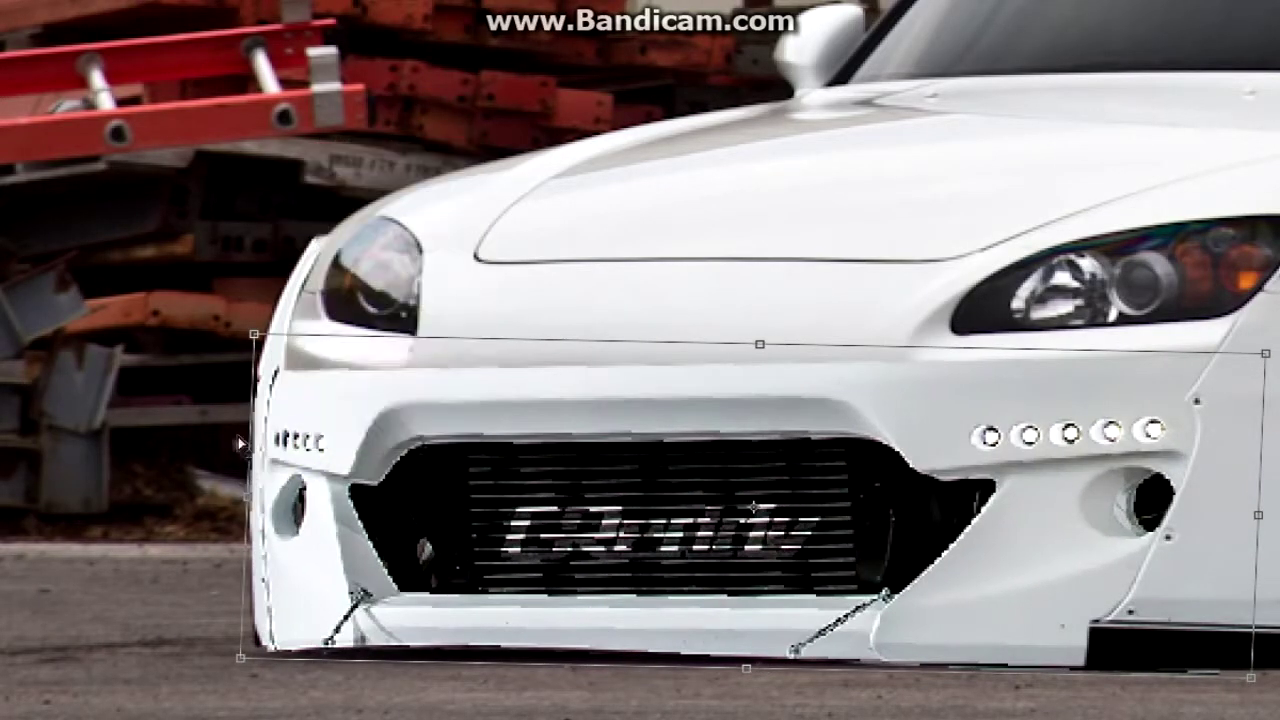
drag(282, 436, 245, 426)
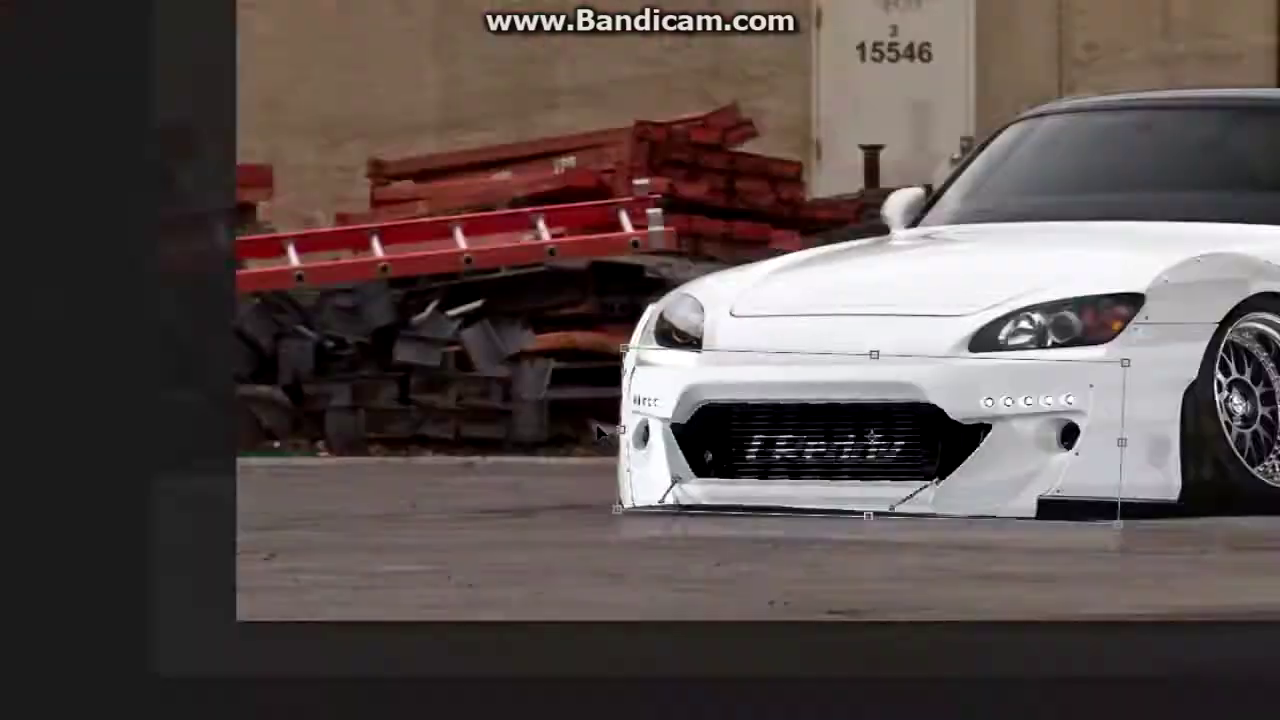
right_click(845, 475)
click(845, 475)
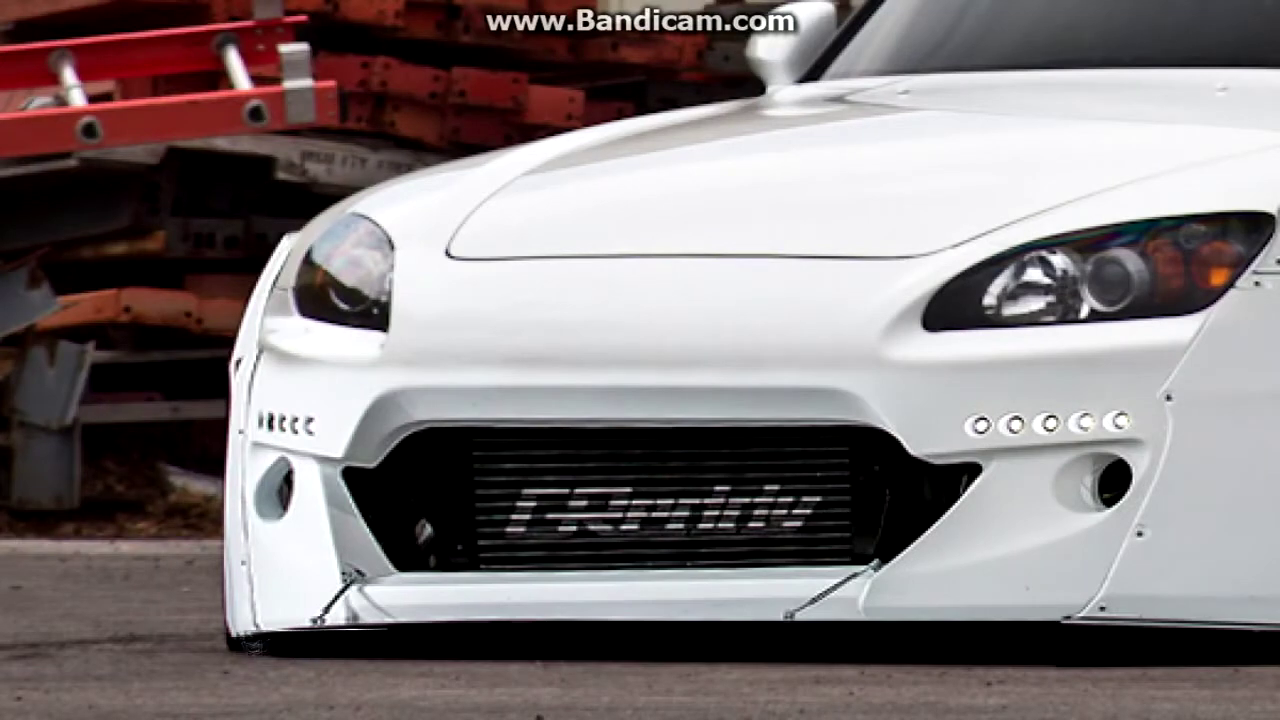
Deselect, Free Transform the kit wing onto the S2000's trunk, and brush white into the gap beneath it.
right_click(423, 180)
click(443, 190)
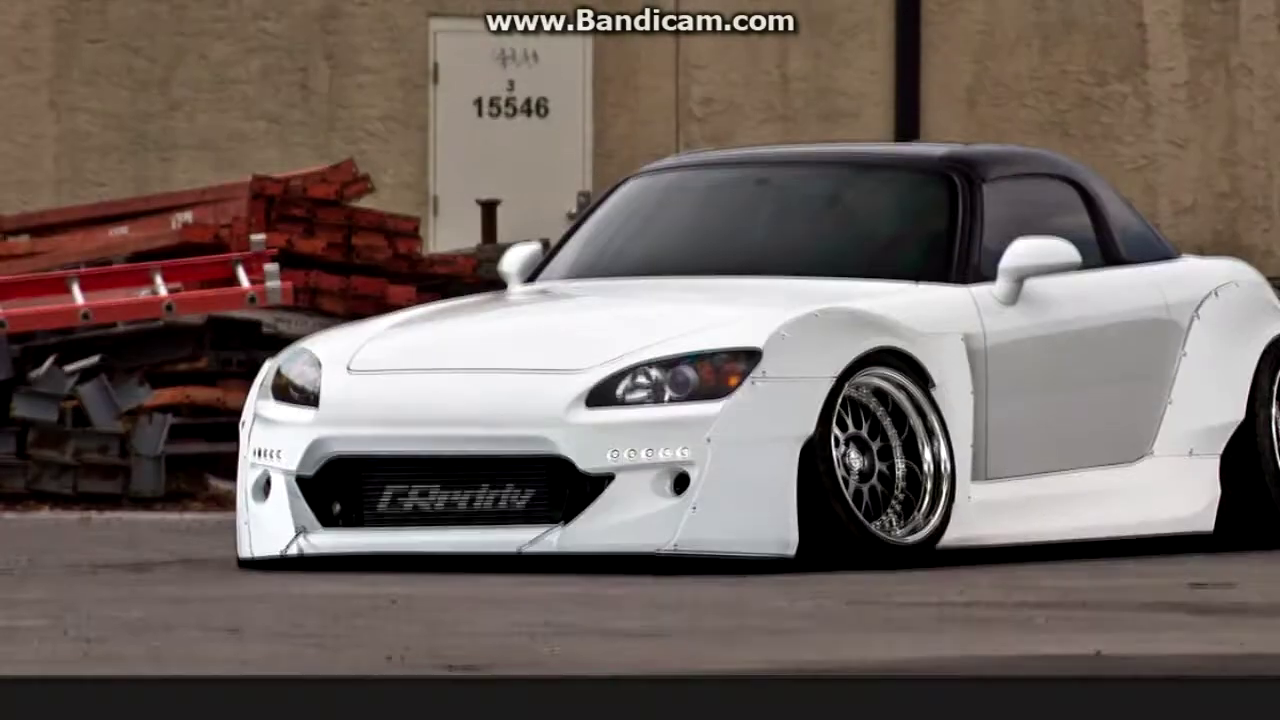
right_click(325, 262)
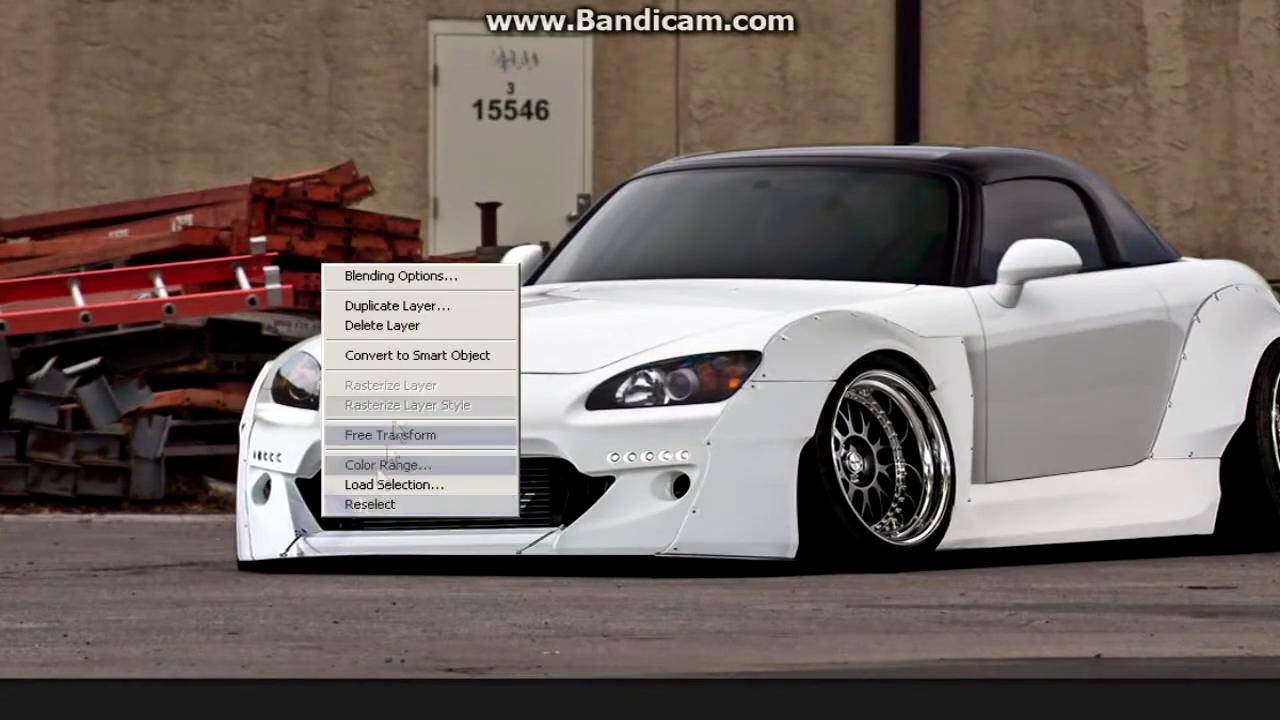
click(380, 434)
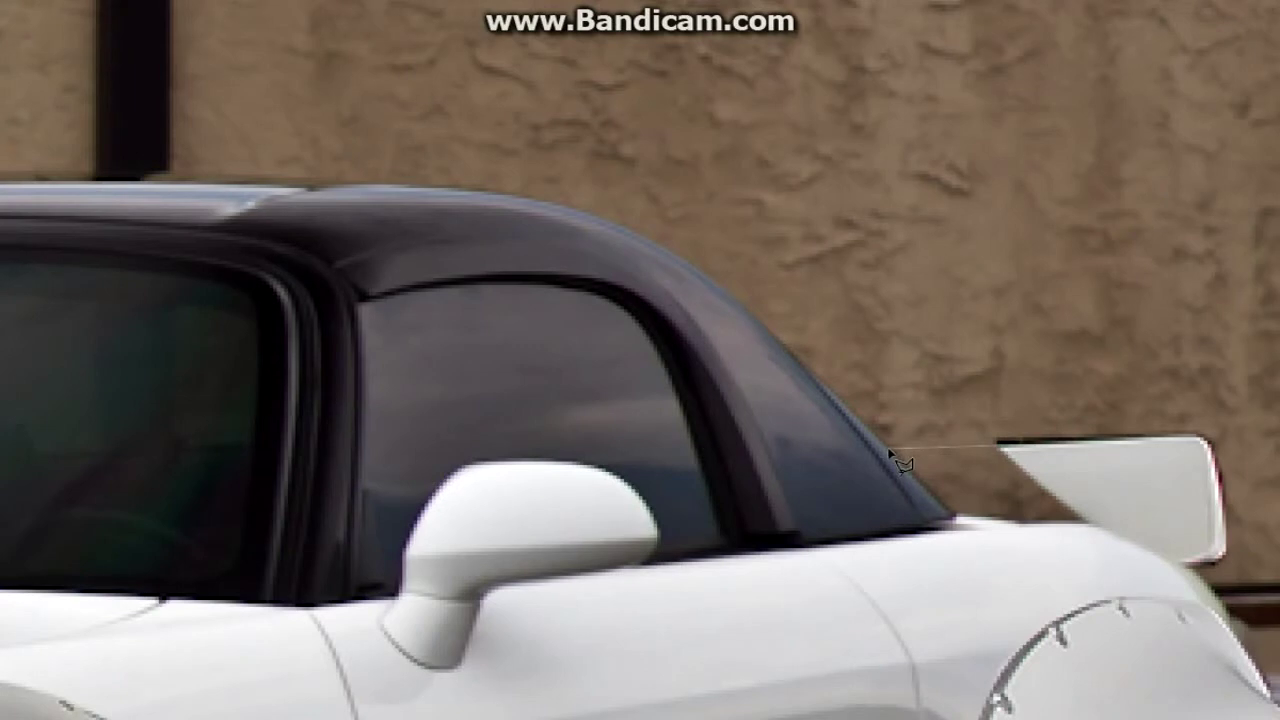
drag(848, 465, 1015, 466)
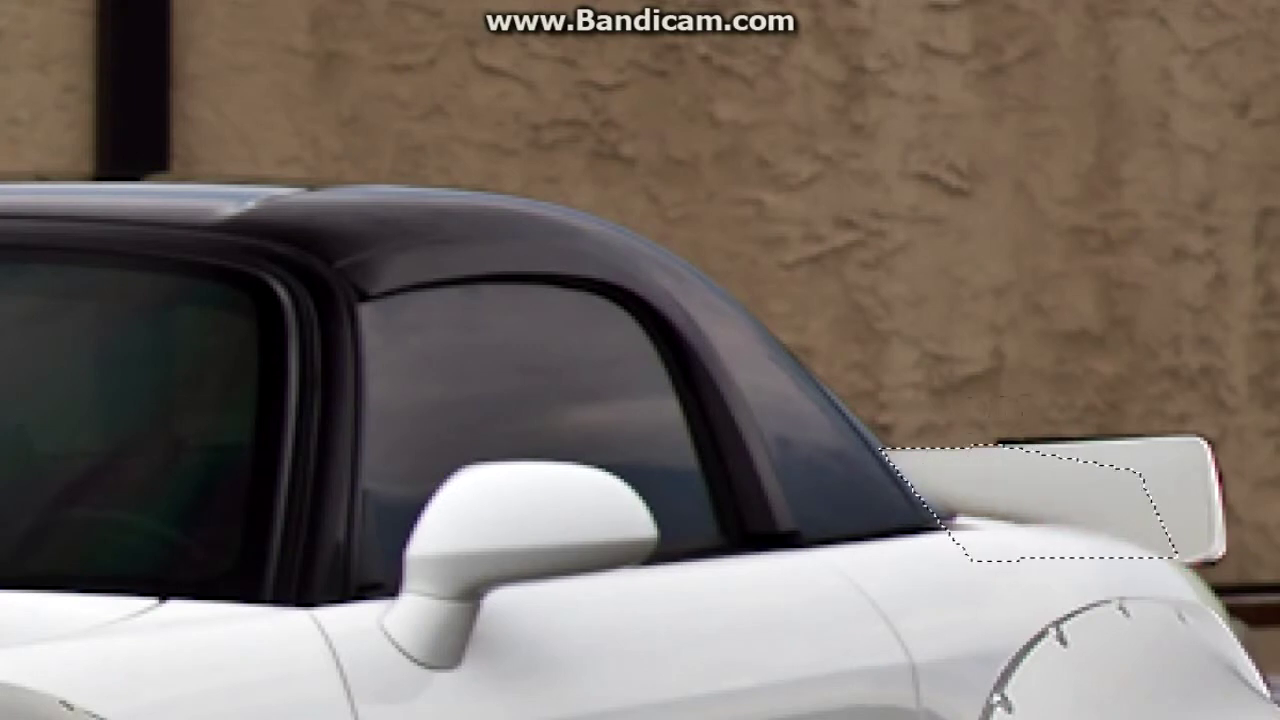